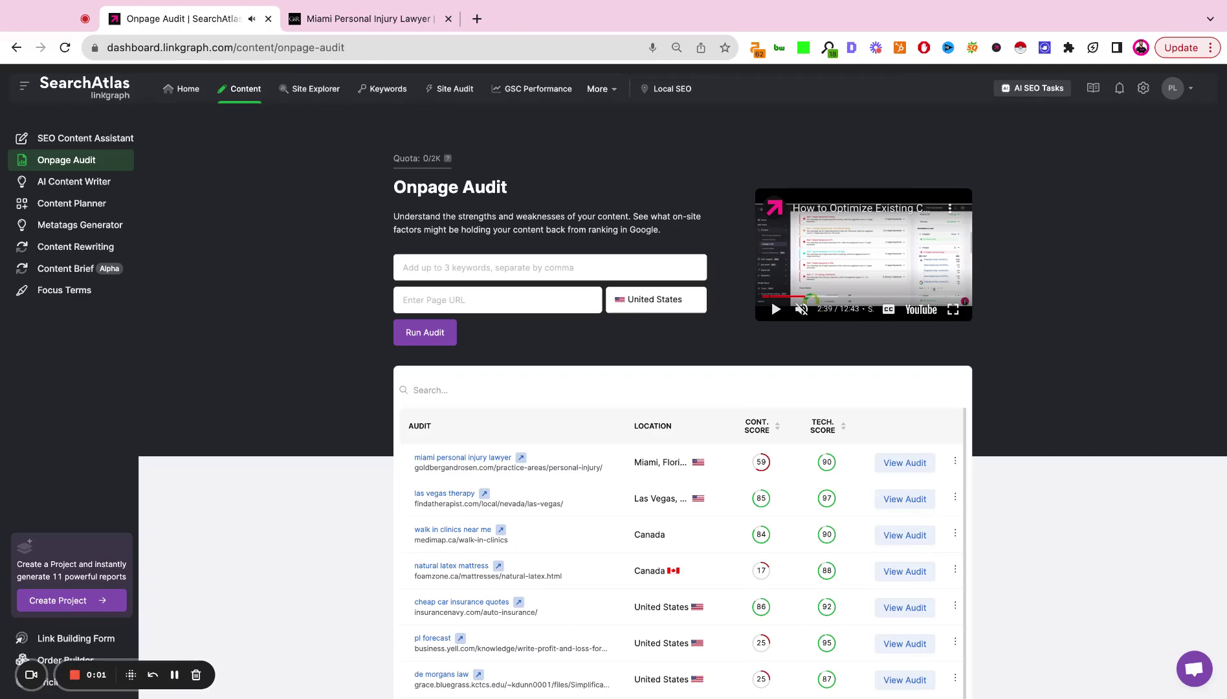
- Copy the goldbergandrosen.com personal-injury page URL from the law firm tab into Enter Page URL
{"action": "triple_click", "coordinate": [392, 188]}
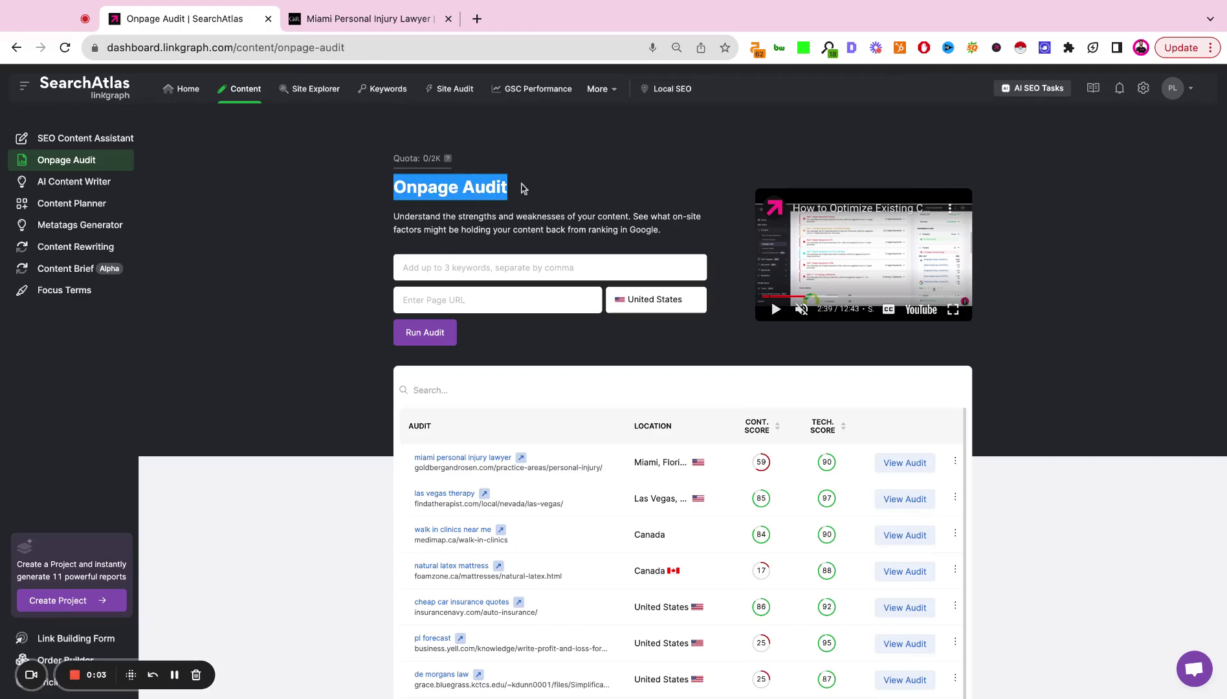
{"action": "left_click", "coordinate": [548, 189]}
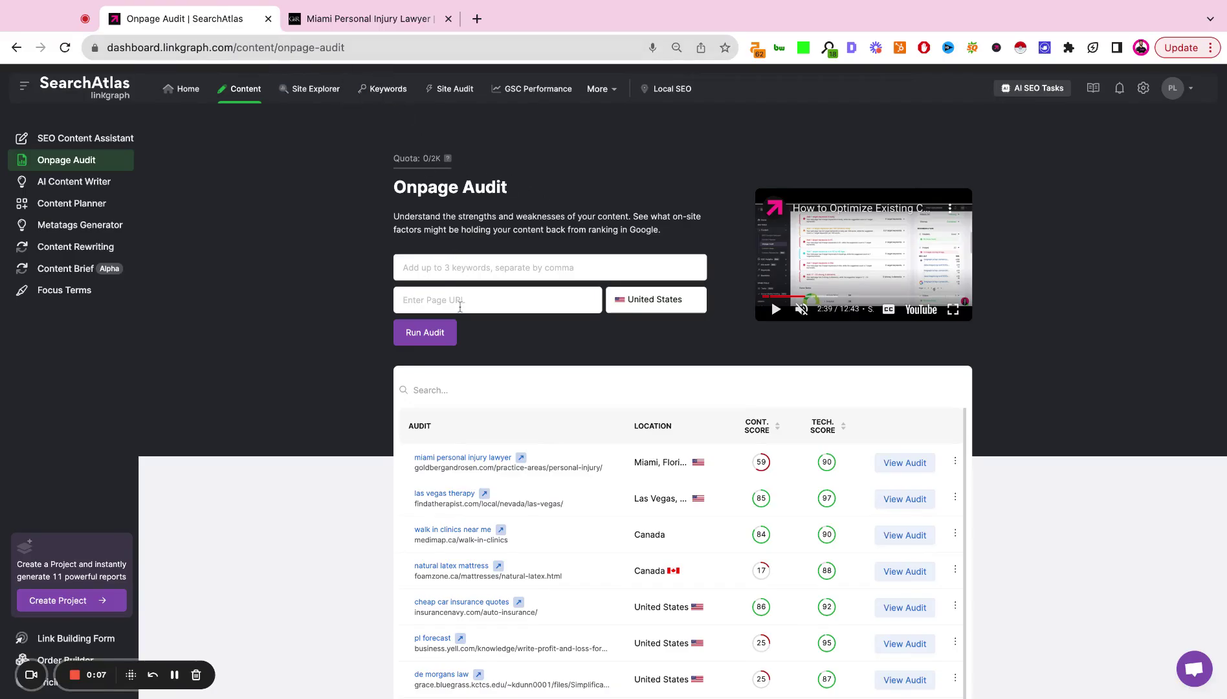
{"action": "left_click", "coordinate": [354, 19]}
{"action": "left_click", "coordinate": [471, 45]}
{"action": "key", "text": "super+a"}
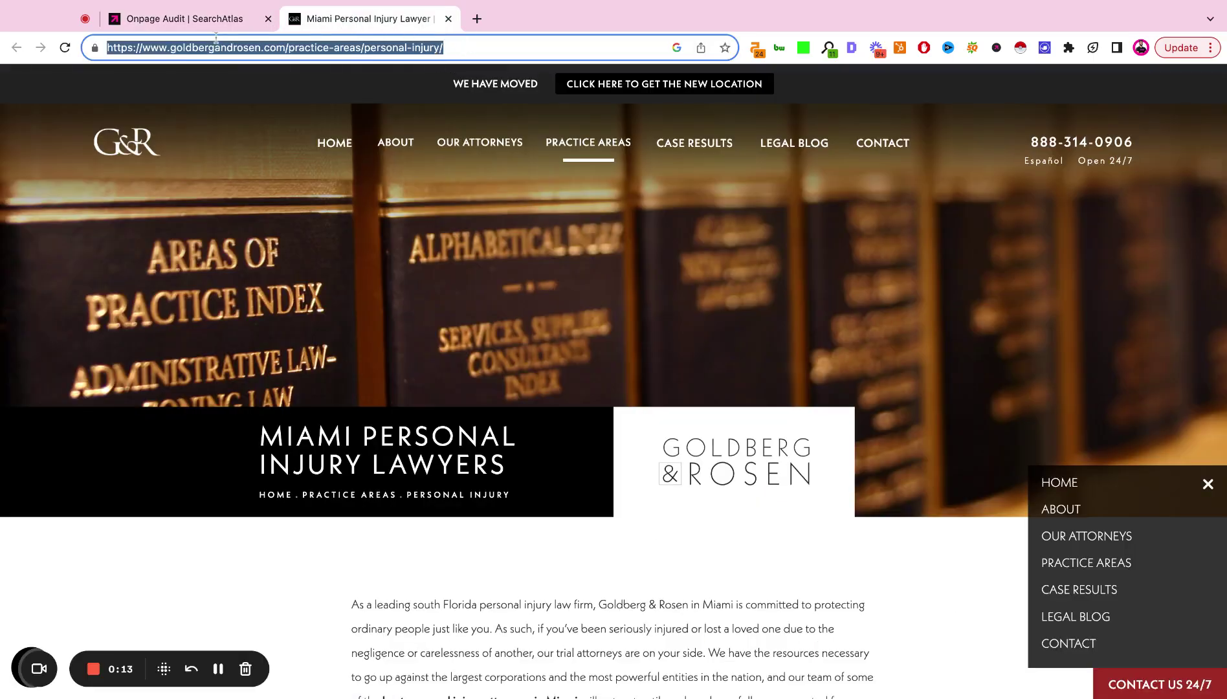
{"action": "left_click", "coordinate": [202, 26]}
{"action": "left_click", "coordinate": [444, 300]}
{"action": "key", "text": "super+v"}
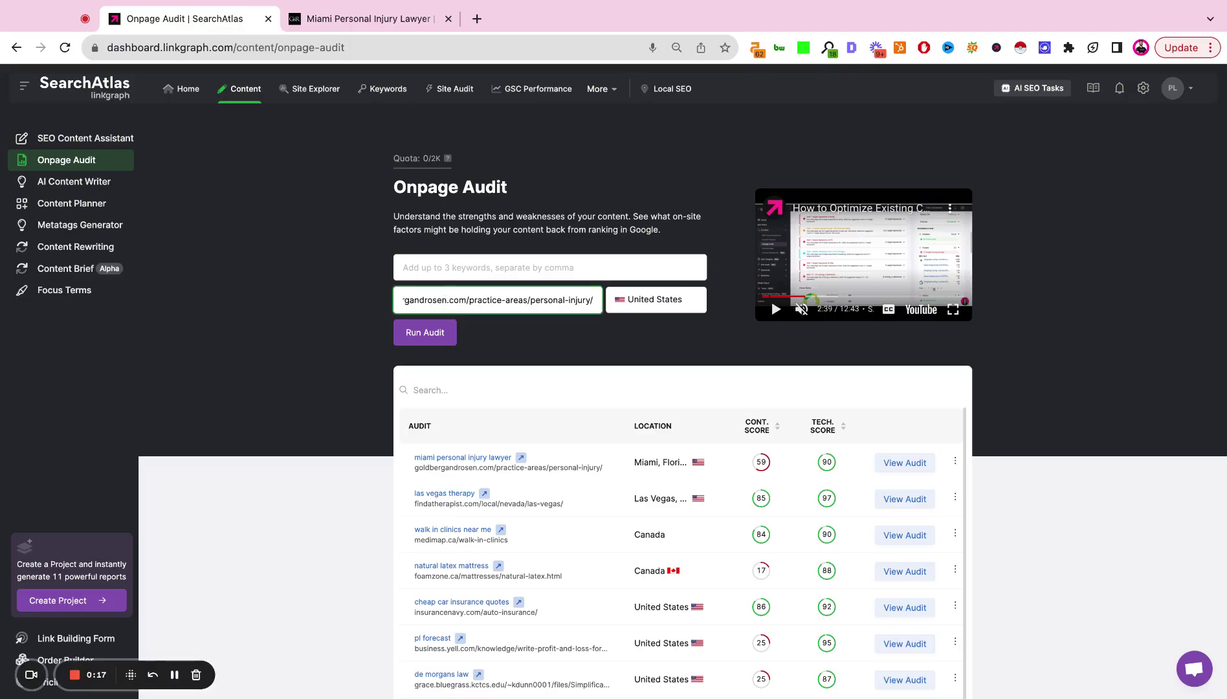
- Enter keyword 'Miami personal injury lawyer' and set the location to Miami, Florida, United States
{"action": "left_click", "coordinate": [429, 272]}
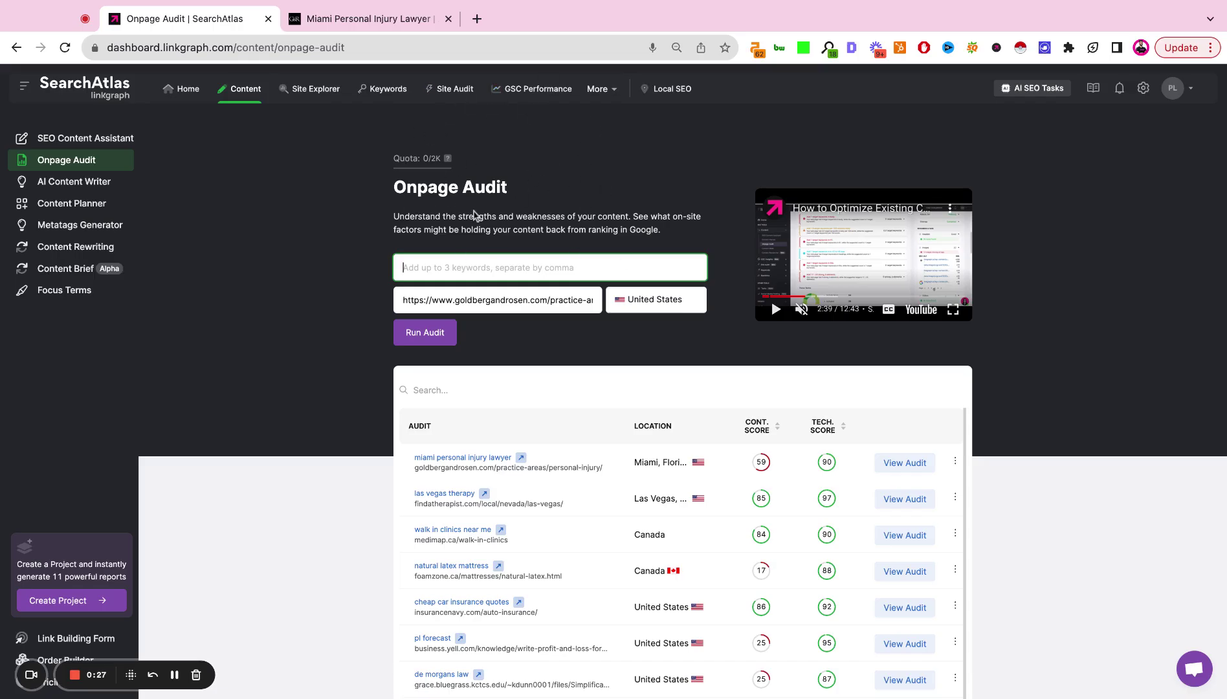
{"action": "type", "text": "Miami personal injury lawyer"}
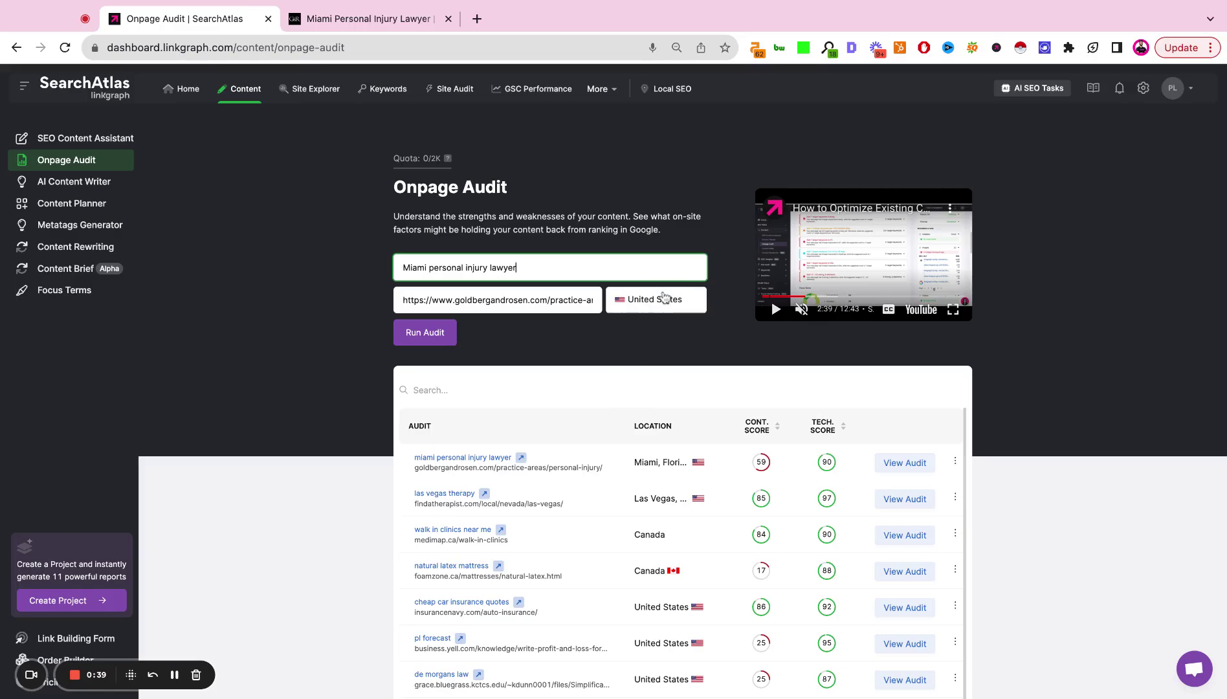
{"action": "left_click", "coordinate": [663, 299]}
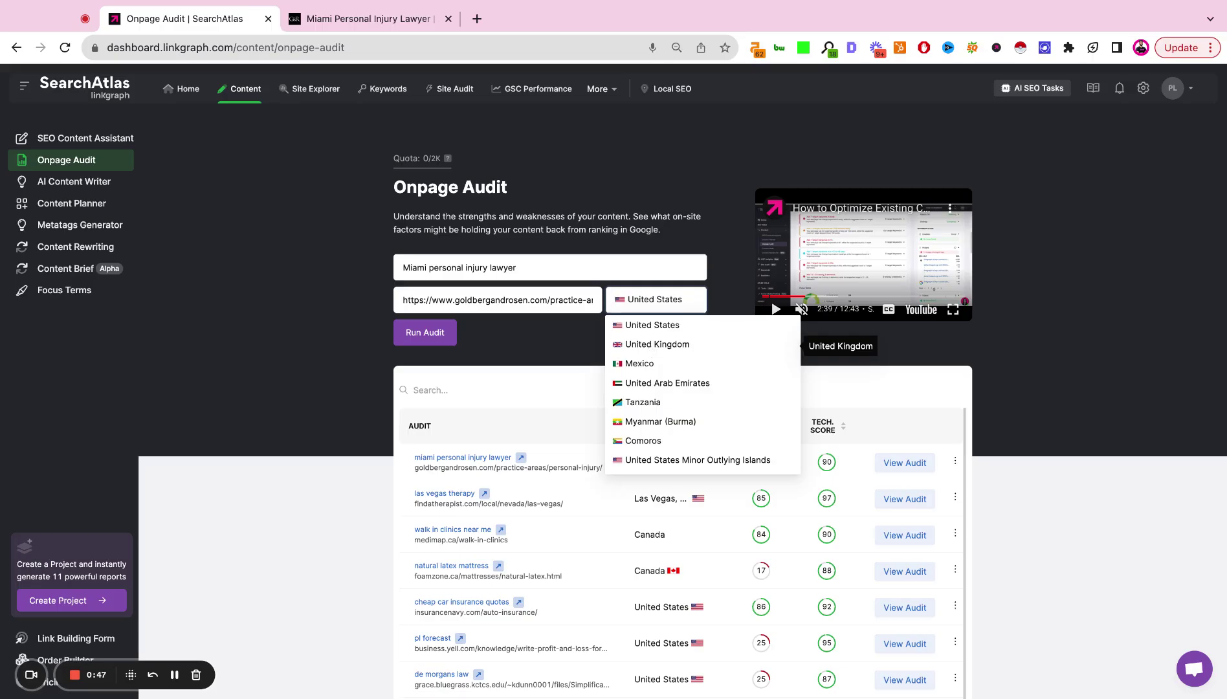
{"action": "type", "text": "miami"}
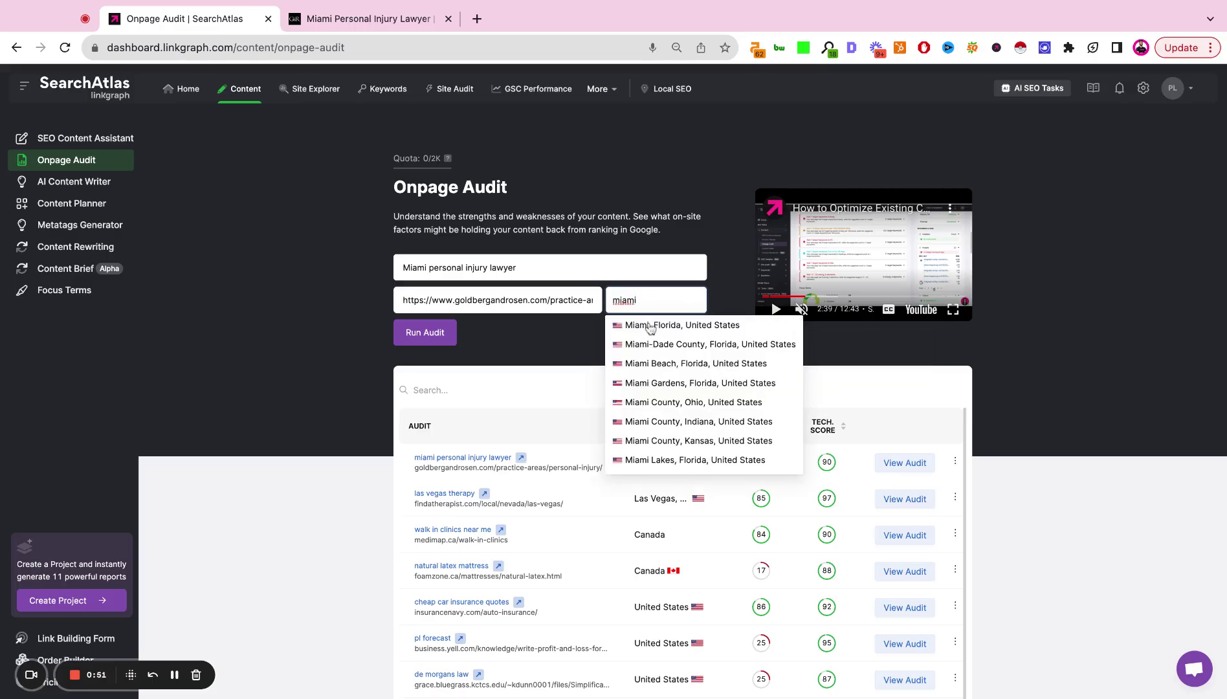
{"action": "left_click", "coordinate": [650, 326]}
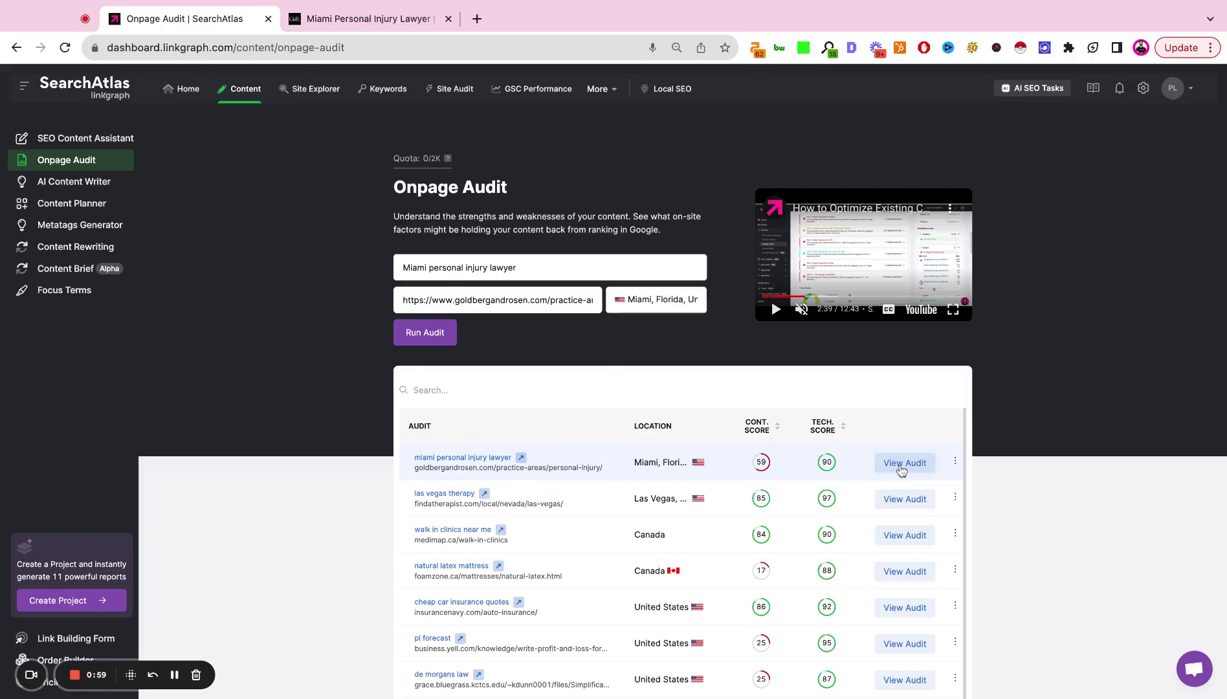
- Open the existing Miami personal injury lawyer audit (content 59, technical 90) and expand Content Score
{"action": "left_click", "coordinate": [904, 462]}
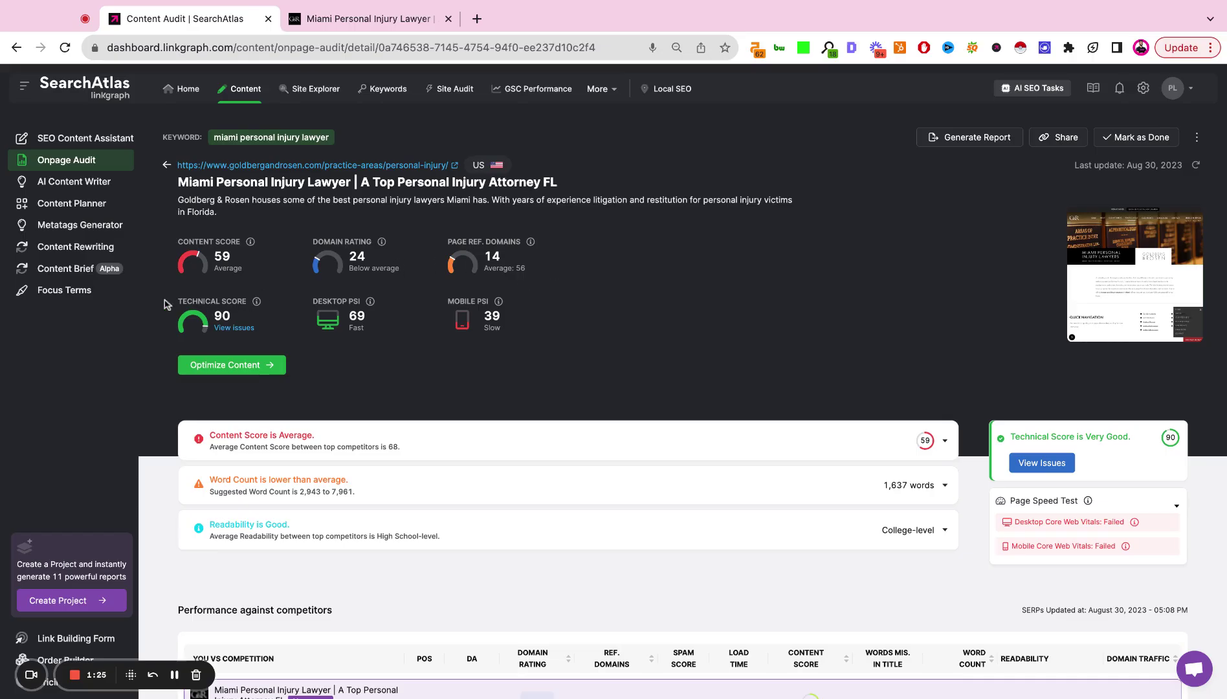
{"action": "left_click_drag", "start_coordinate": [166, 304], "coordinate": [313, 302]}
{"action": "left_click", "coordinate": [660, 342]}
{"action": "left_click", "coordinate": [534, 449]}
- Read the Content Score chart bars: the page's 59 against a top-competitor average of 68
{"action": "scroll", "coordinate": [621, 333], "scroll_direction": "down", "scroll_amount": 2}
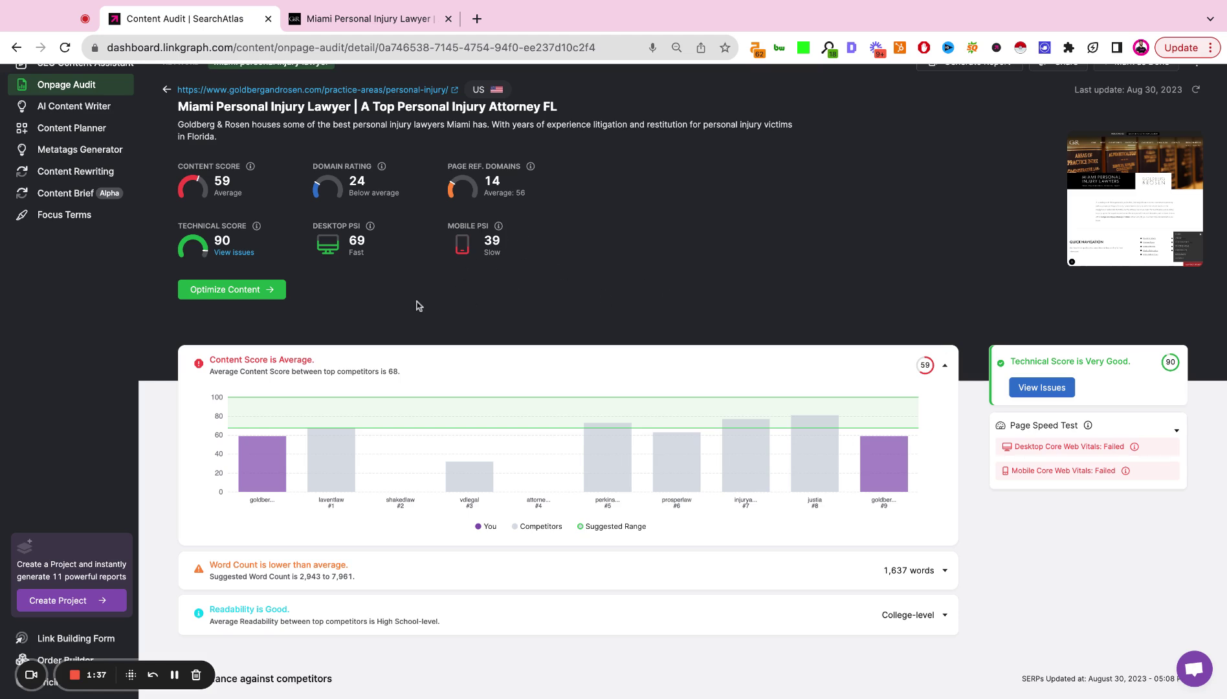
{"action": "mouse_move", "coordinate": [339, 473]}
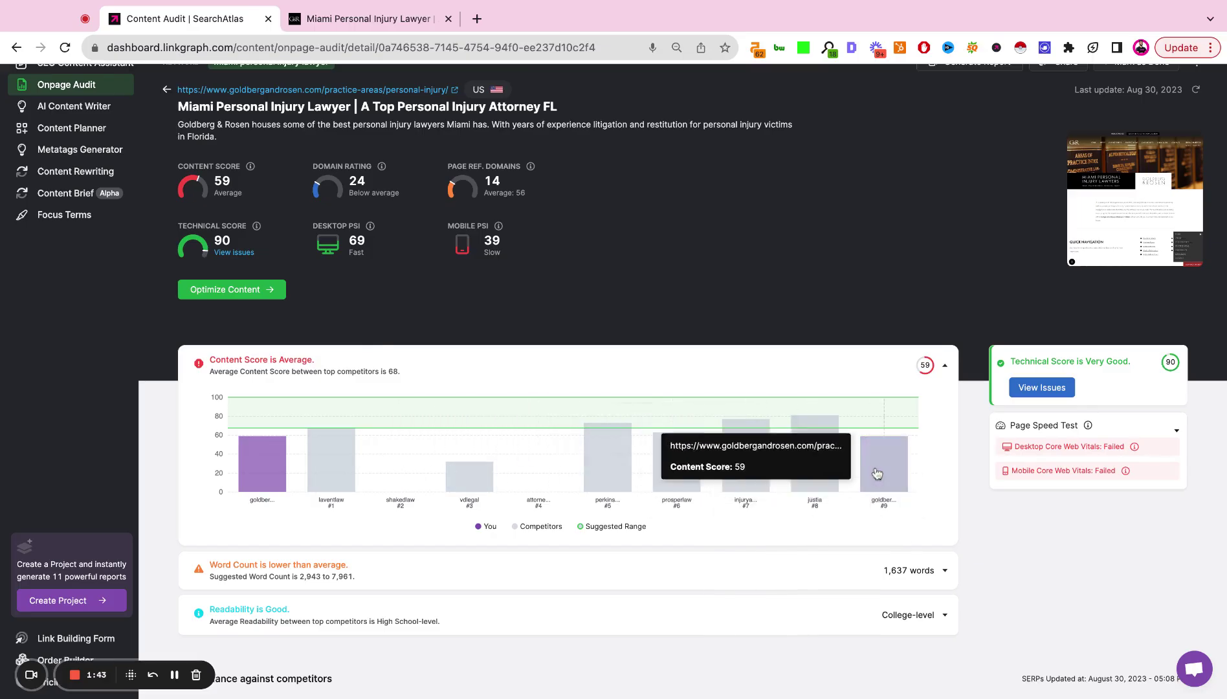
{"action": "scroll", "coordinate": [327, 356], "scroll_direction": "up", "scroll_amount": 1}
{"action": "double_click", "coordinate": [216, 228]}
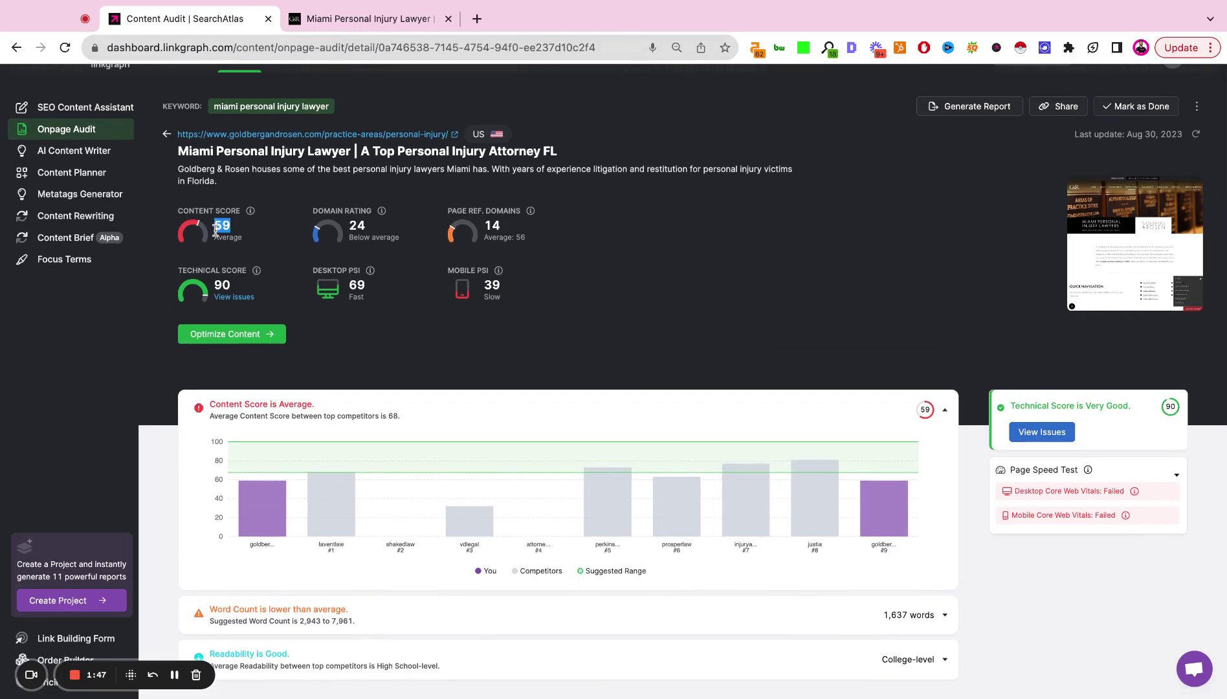
{"action": "left_click", "coordinate": [391, 424]}
{"action": "left_click", "coordinate": [392, 422]}
{"action": "left_click", "coordinate": [427, 425]}
{"action": "mouse_move", "coordinate": [897, 507]}
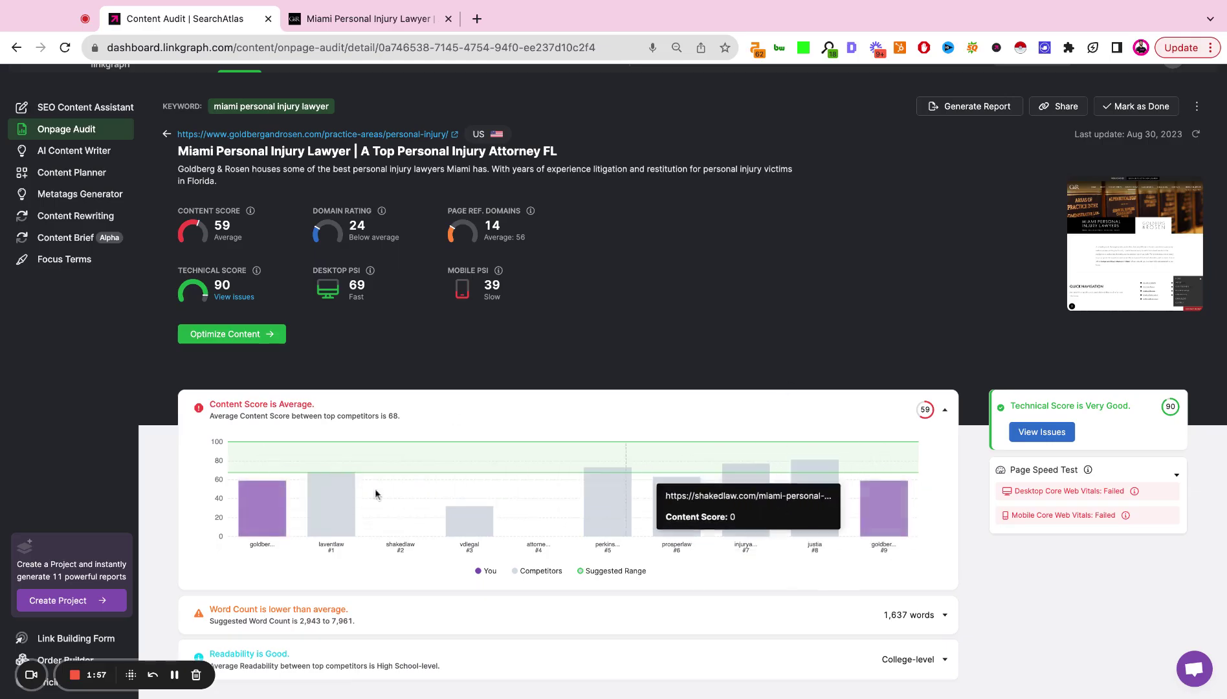
{"action": "mouse_move", "coordinate": [246, 484]}
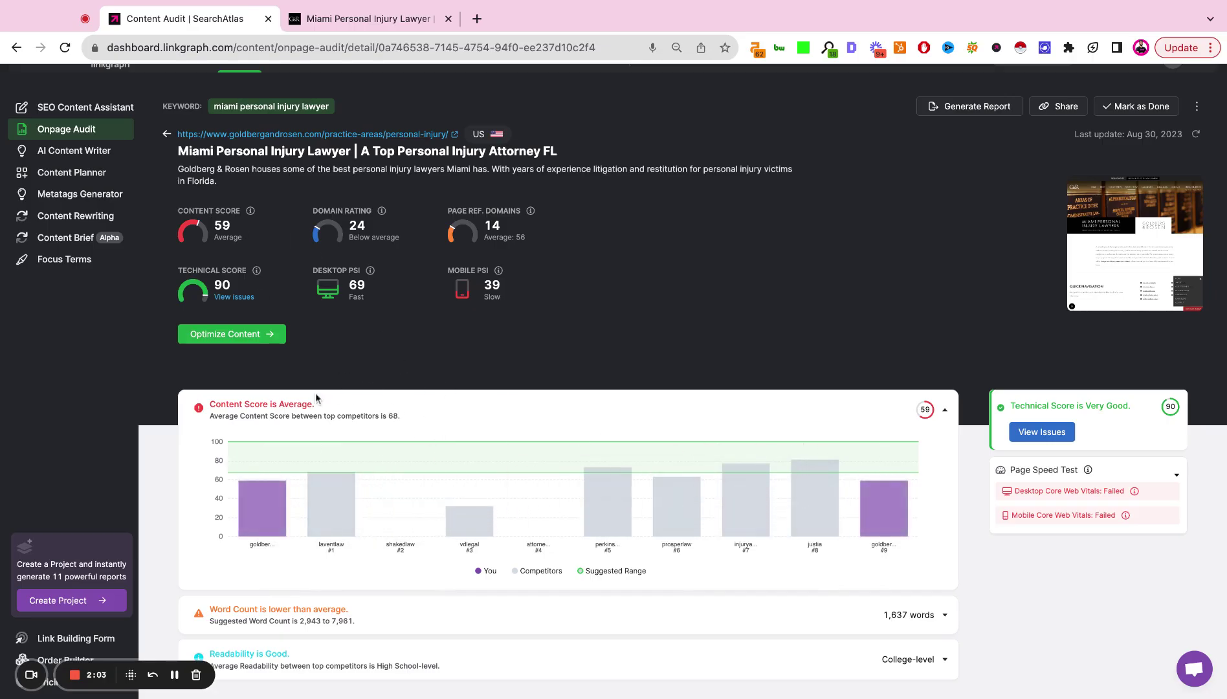
- Expand the Word Count chart and read each competitor's word count against the page
{"action": "scroll", "coordinate": [605, 389], "scroll_direction": "down", "scroll_amount": 3}
{"action": "left_click", "coordinate": [551, 486]}
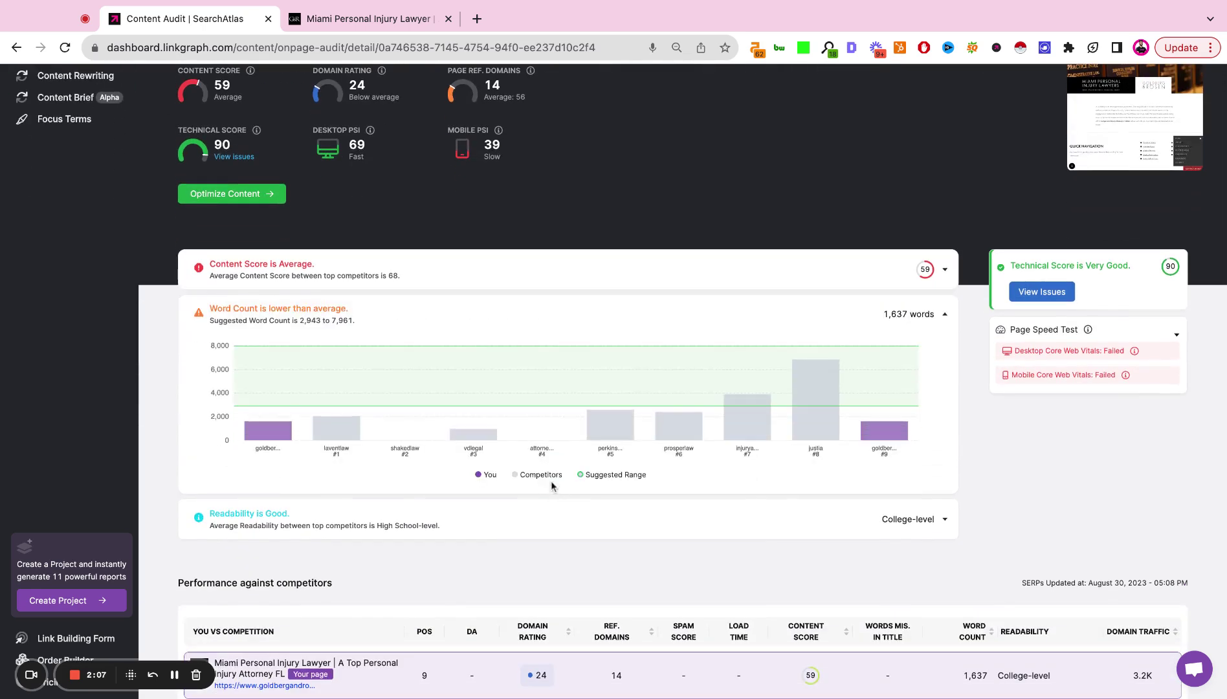
{"action": "mouse_move", "coordinate": [278, 432]}
{"action": "mouse_move", "coordinate": [342, 416]}
{"action": "mouse_move", "coordinate": [599, 409]}
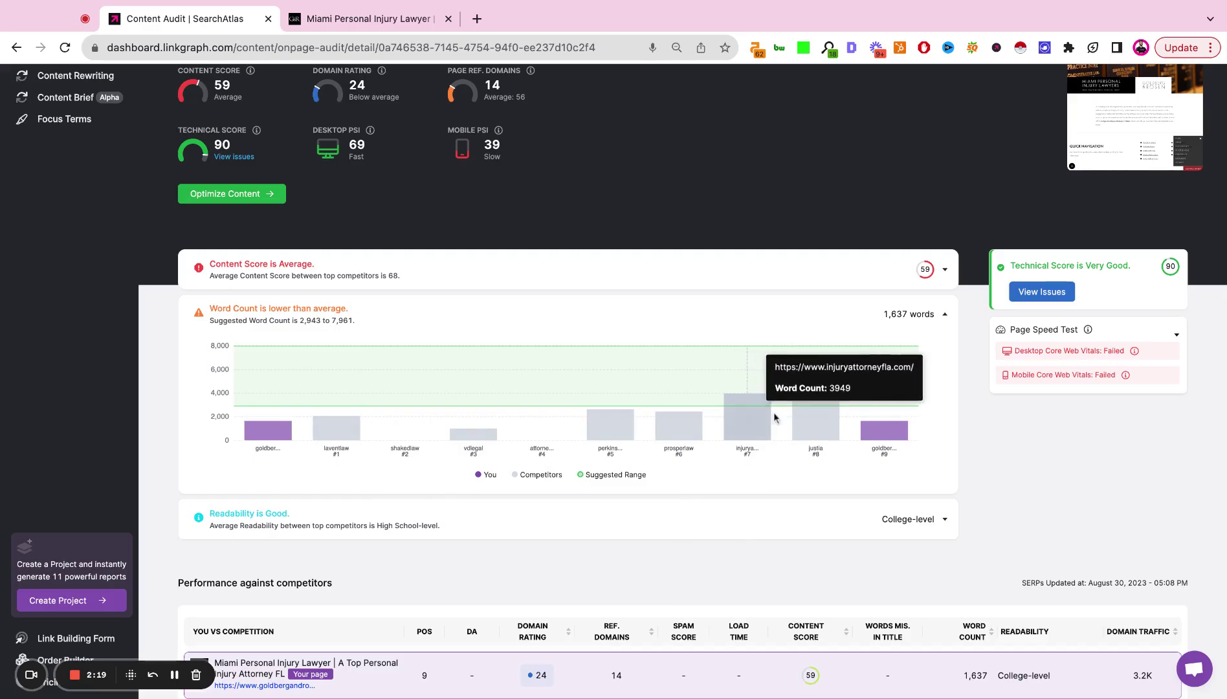
{"action": "mouse_move", "coordinate": [787, 418]}
- Expand the Readability chart comparing the page's College-level readability with competitors
{"action": "scroll", "coordinate": [897, 485], "scroll_direction": "down", "scroll_amount": 2}
{"action": "left_click", "coordinate": [795, 476]}
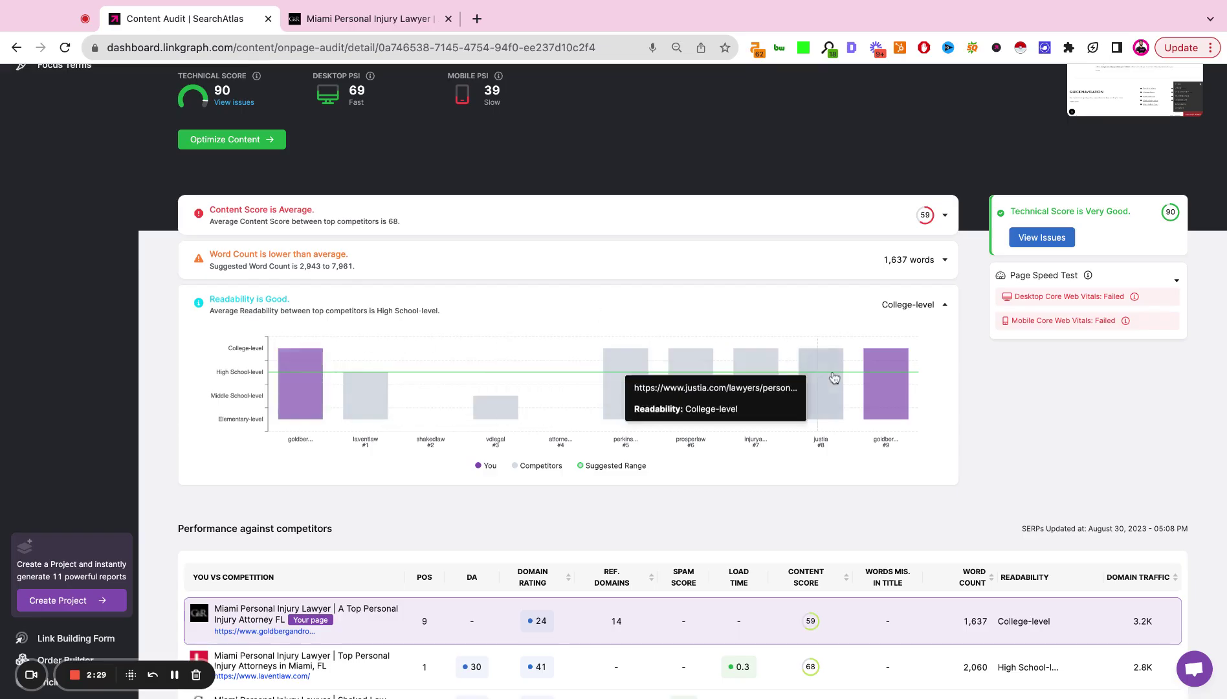
{"action": "scroll", "coordinate": [811, 401], "scroll_direction": "down", "scroll_amount": 4}
- Scroll past the Performance against competitors table down to the Page Structure checks
{"action": "scroll", "coordinate": [811, 400], "scroll_direction": "down", "scroll_amount": 3}
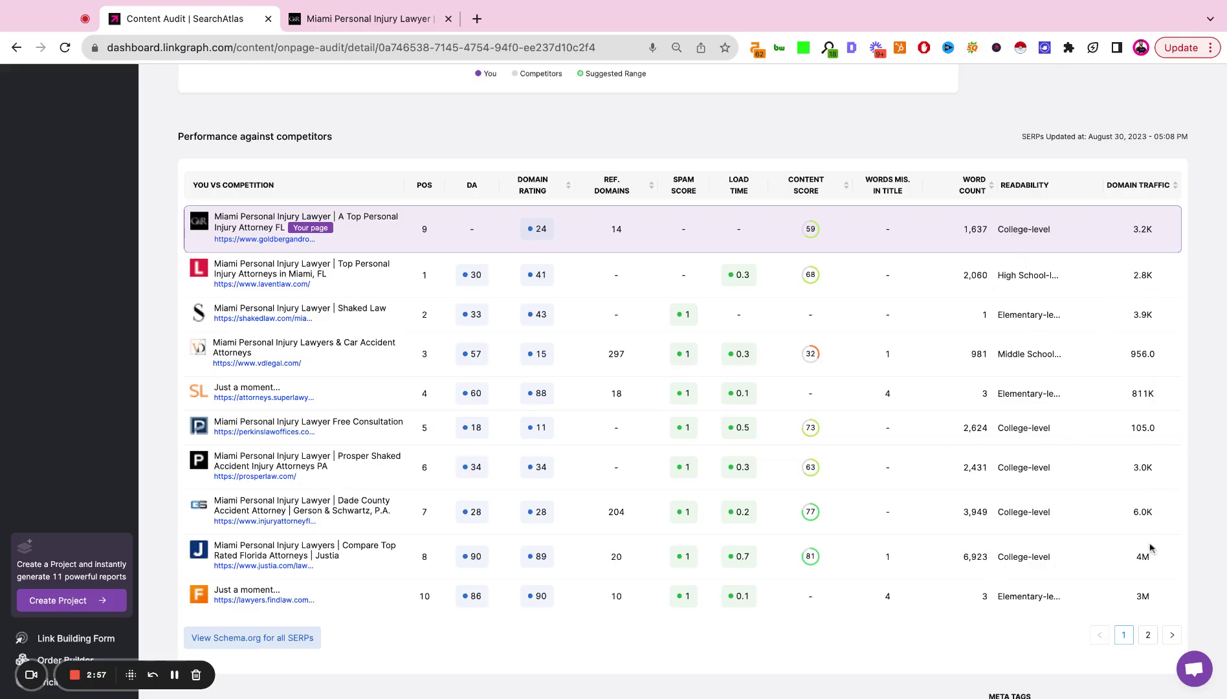
{"action": "scroll", "coordinate": [1171, 408], "scroll_direction": "down", "scroll_amount": 7}
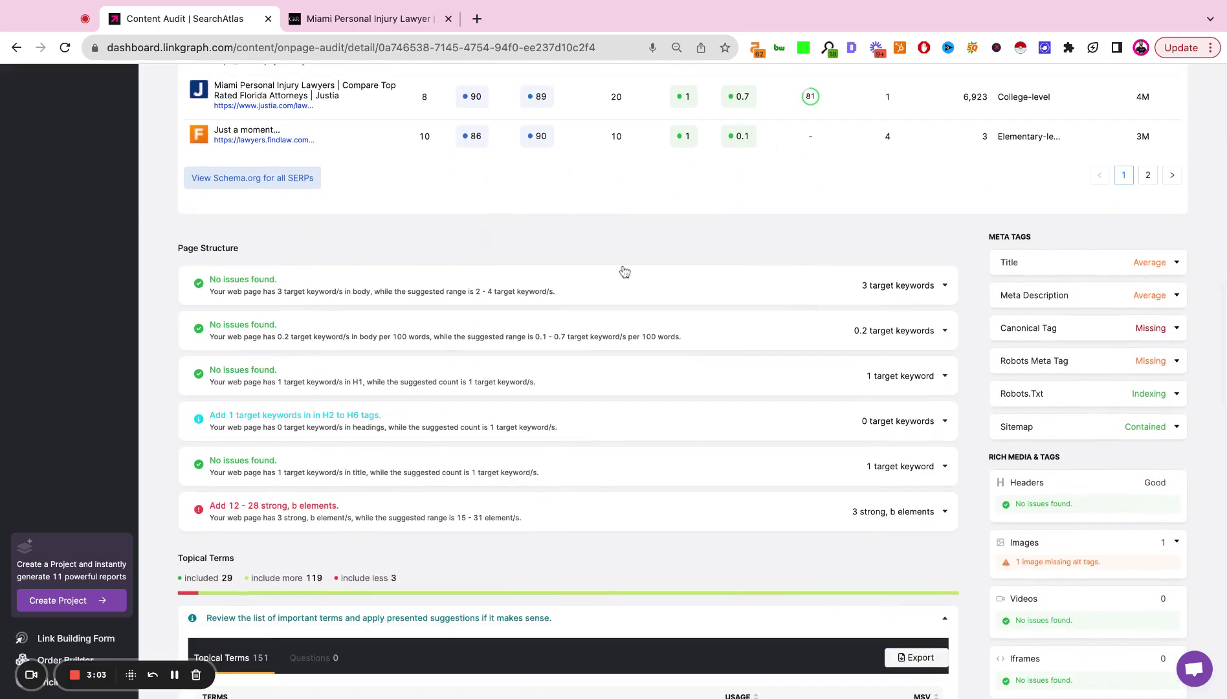
- Expand the Page Structure charts for target keywords in body and keywords per 100 words
{"action": "left_click", "coordinate": [492, 291]}
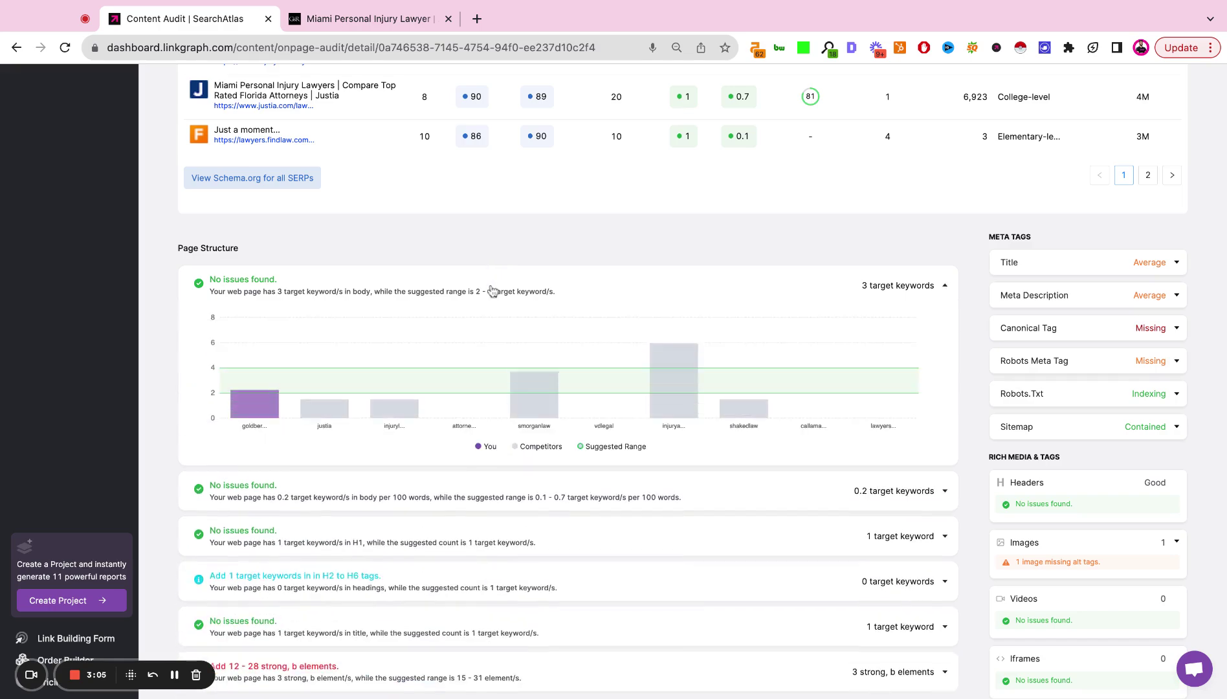
{"action": "scroll", "coordinate": [492, 291], "scroll_direction": "up", "scroll_amount": 15}
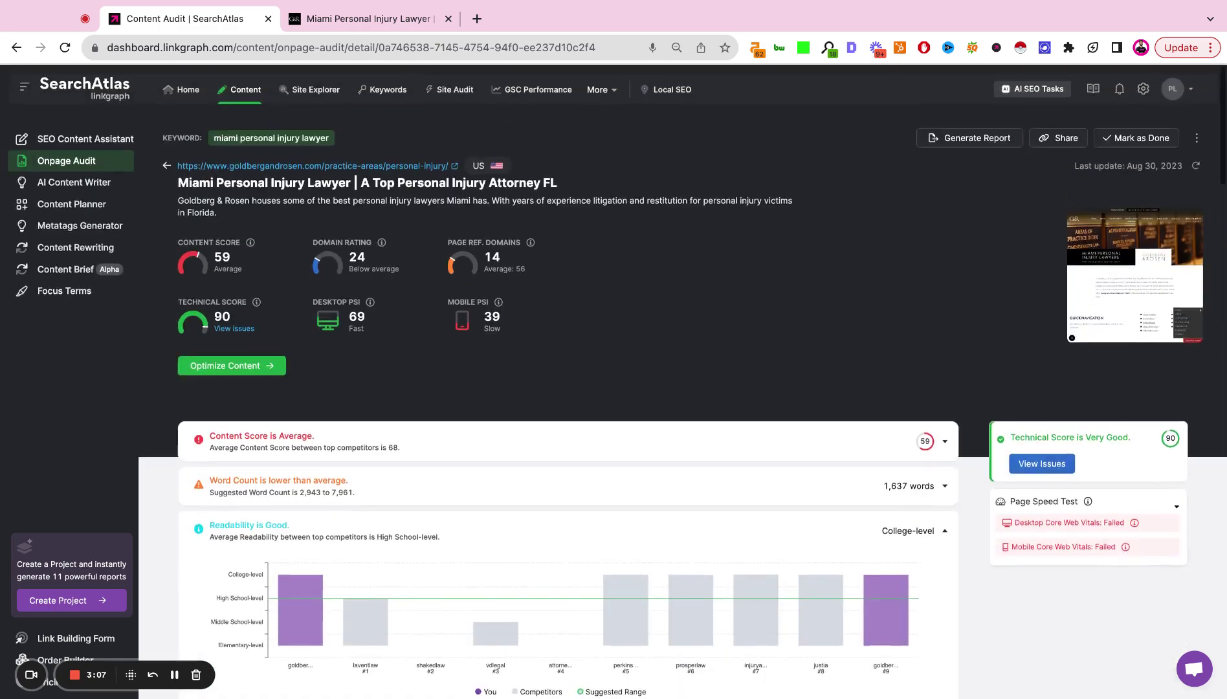
{"action": "scroll", "coordinate": [496, 379], "scroll_direction": "down", "scroll_amount": 1}
{"action": "scroll", "coordinate": [497, 379], "scroll_direction": "down", "scroll_amount": 15}
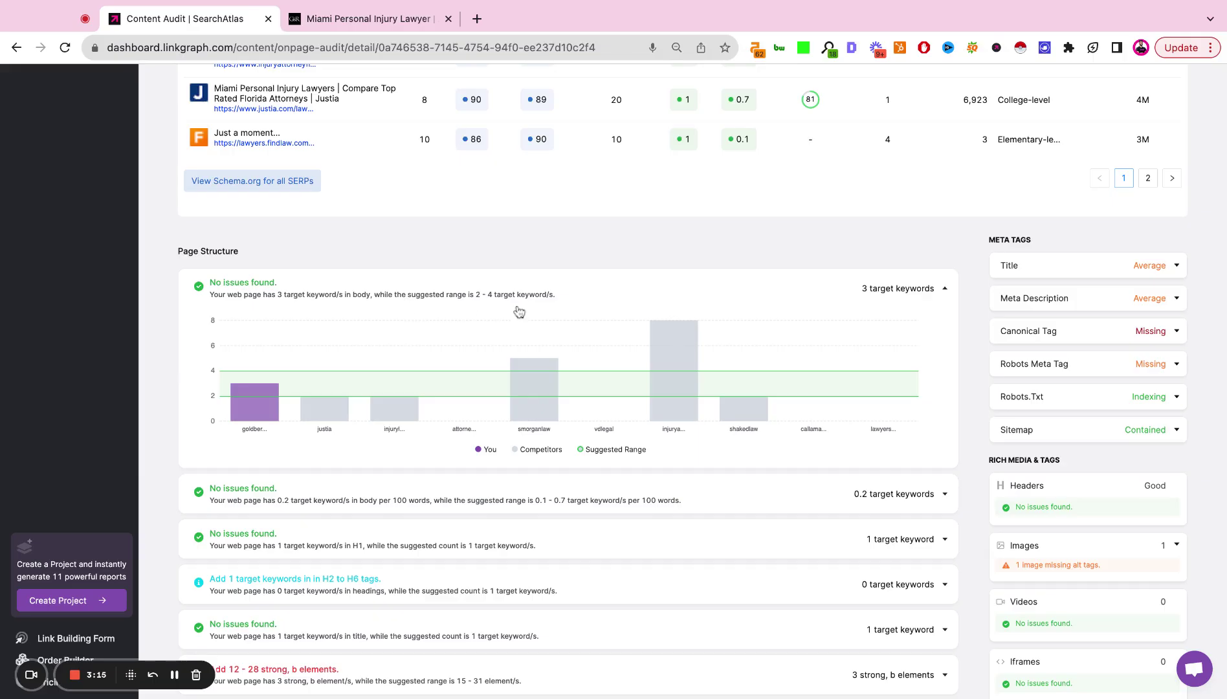
{"action": "scroll", "coordinate": [720, 266], "scroll_direction": "down", "scroll_amount": 2}
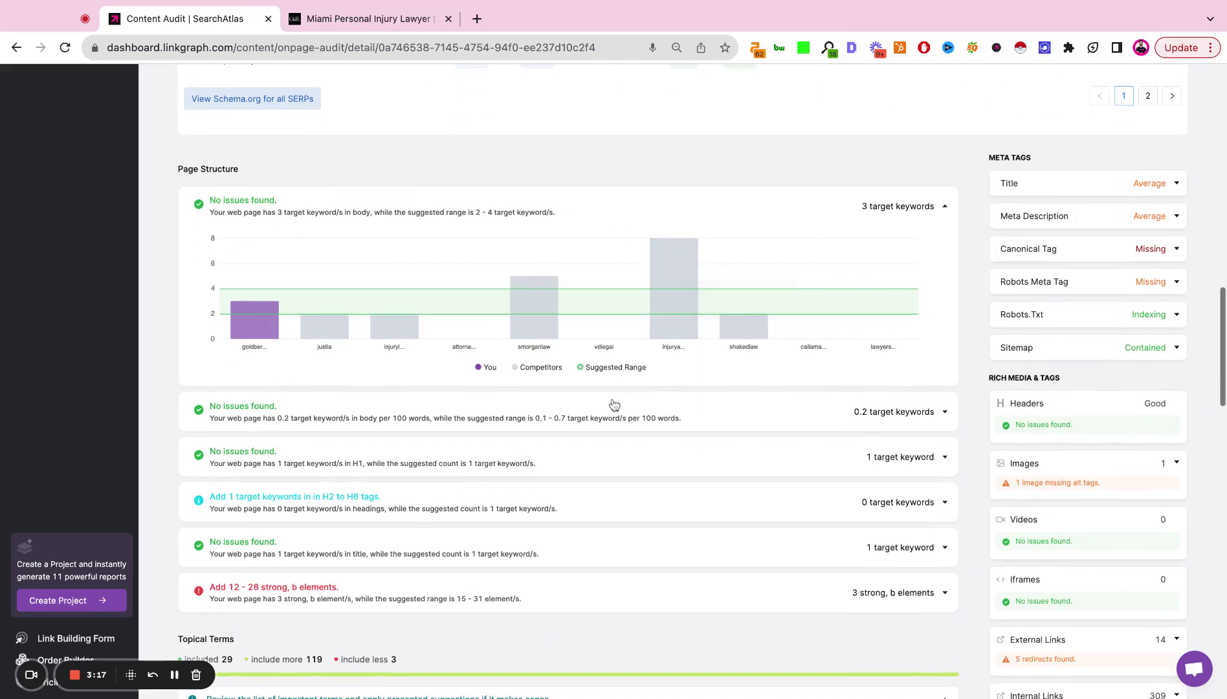
{"action": "left_click", "coordinate": [614, 405]}
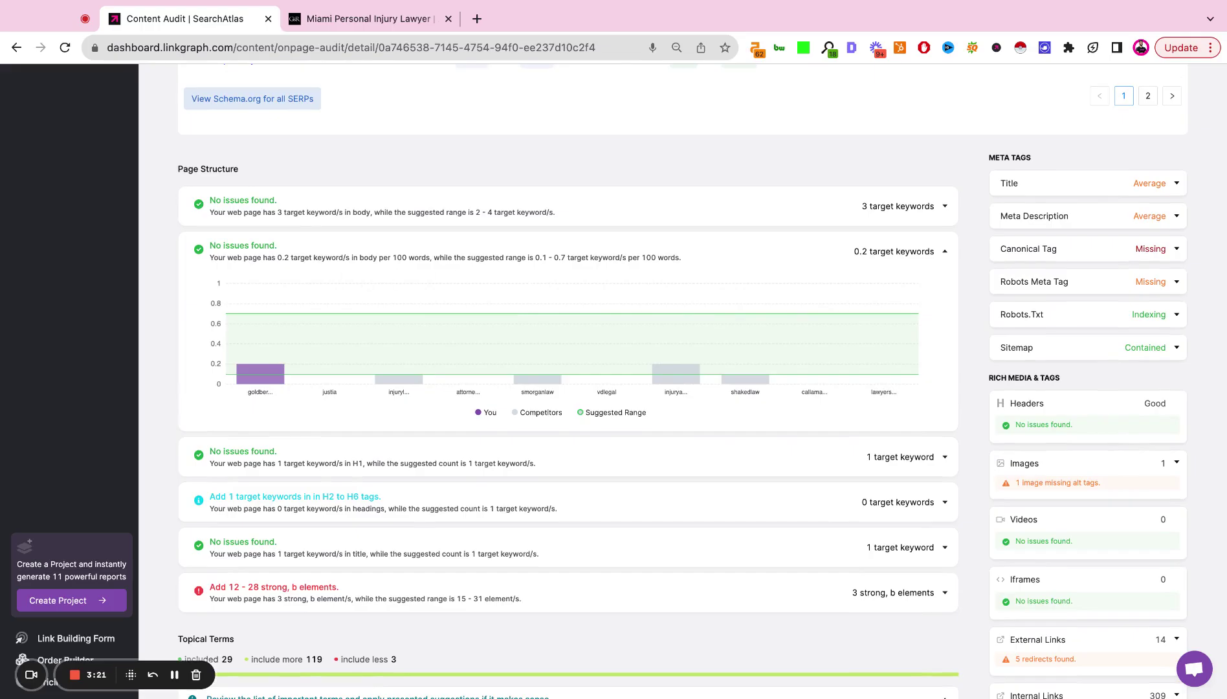
- View the H1, H2–H6 and title keyword charts, then the strong/b elements chart (3 vs 15–31)
{"action": "scroll", "coordinate": [513, 334], "scroll_direction": "down", "scroll_amount": 2}
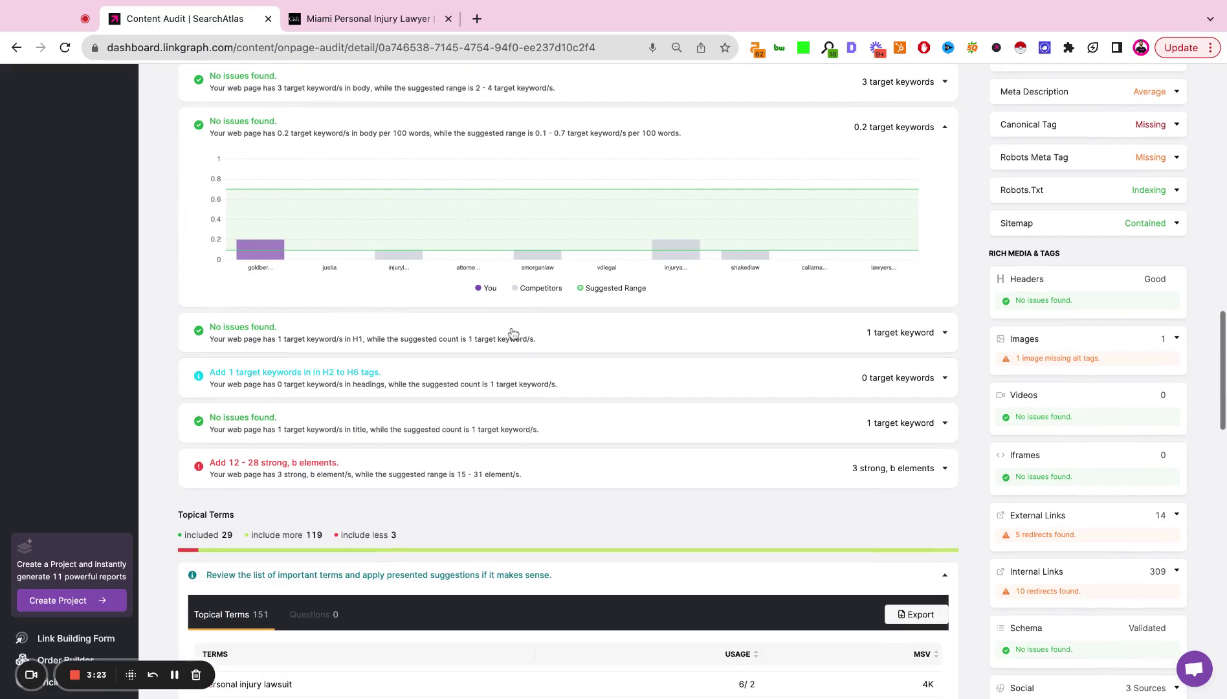
{"action": "left_click", "coordinate": [512, 334]}
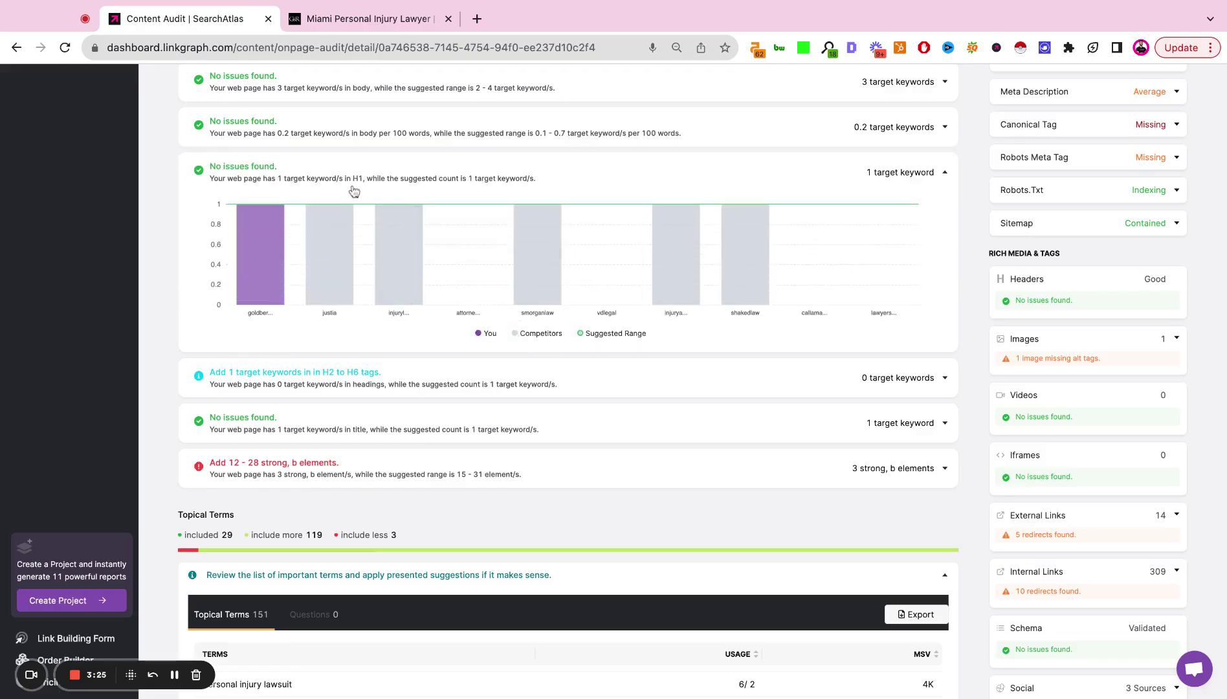
{"action": "left_click", "coordinate": [412, 364]}
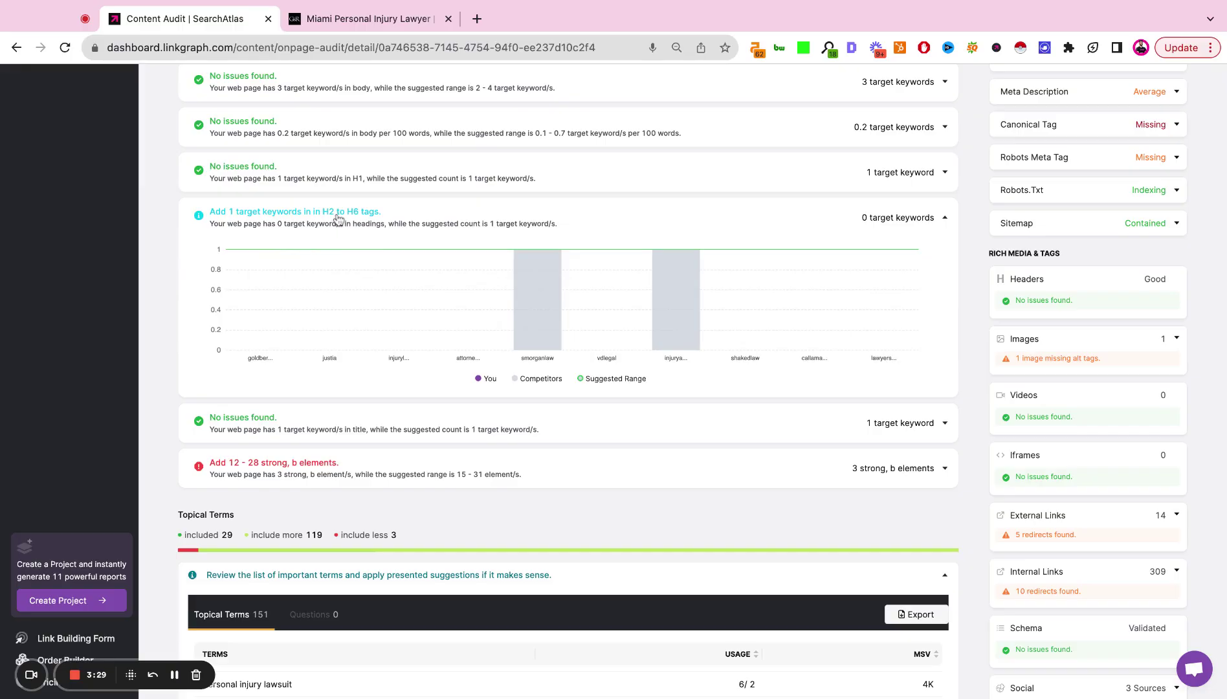
{"action": "left_click", "coordinate": [412, 222]}
{"action": "left_click", "coordinate": [428, 258]}
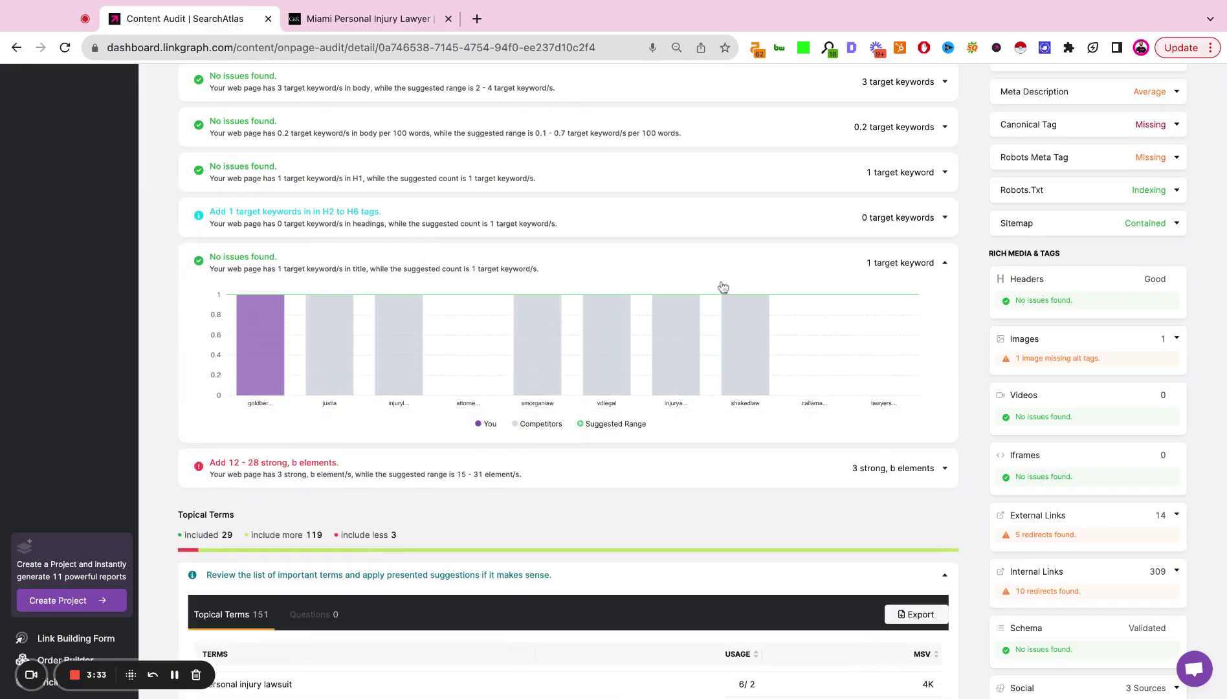
{"action": "left_click", "coordinate": [486, 484]}
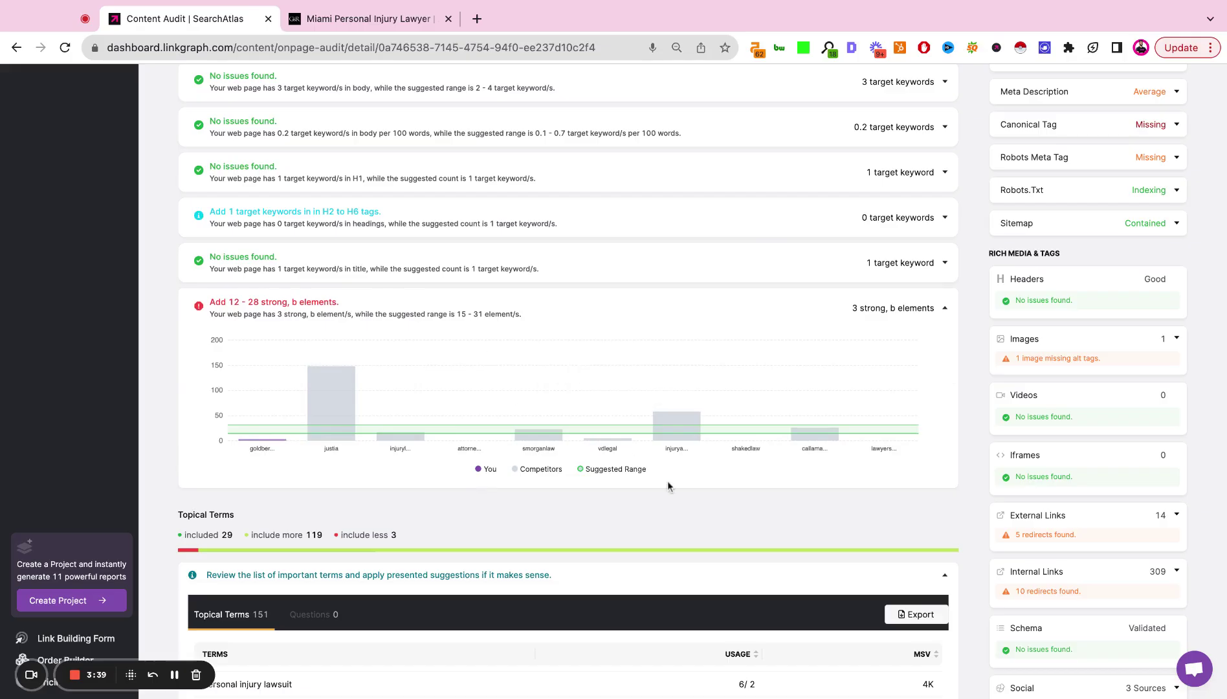
- Page through Topical Terms pages 2–4, settling on terms 21–30 of 151
{"action": "scroll", "coordinate": [667, 480], "scroll_direction": "down", "scroll_amount": 6}
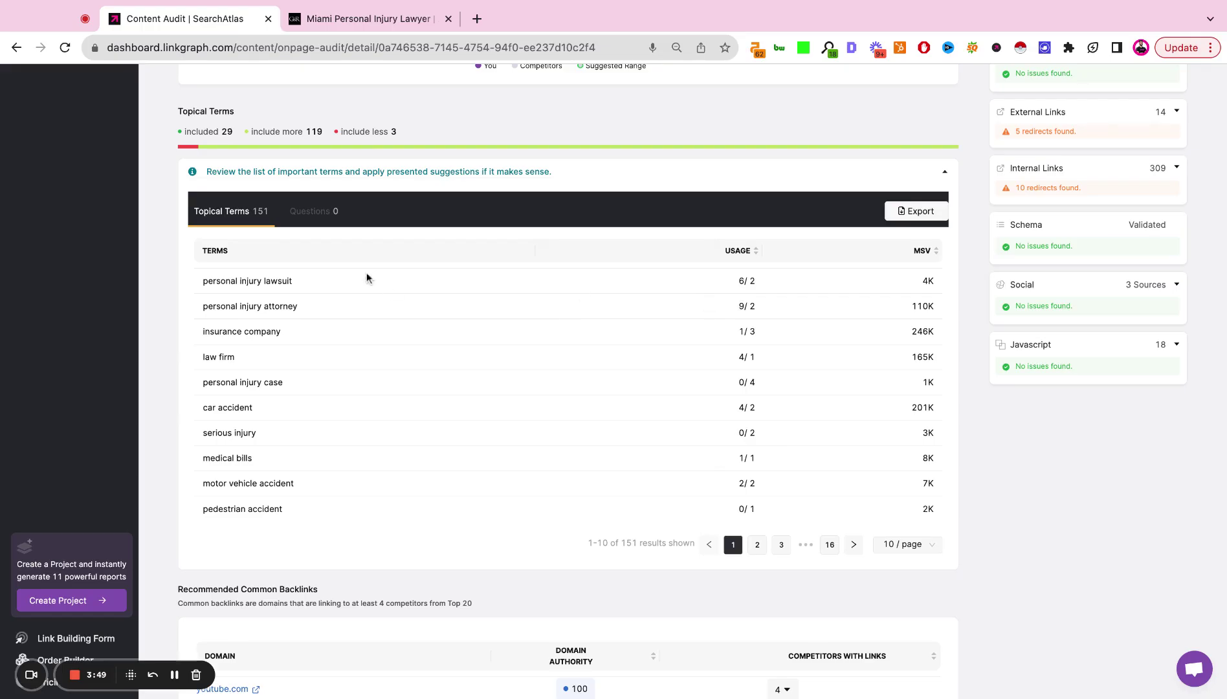
{"action": "left_click", "coordinate": [757, 544]}
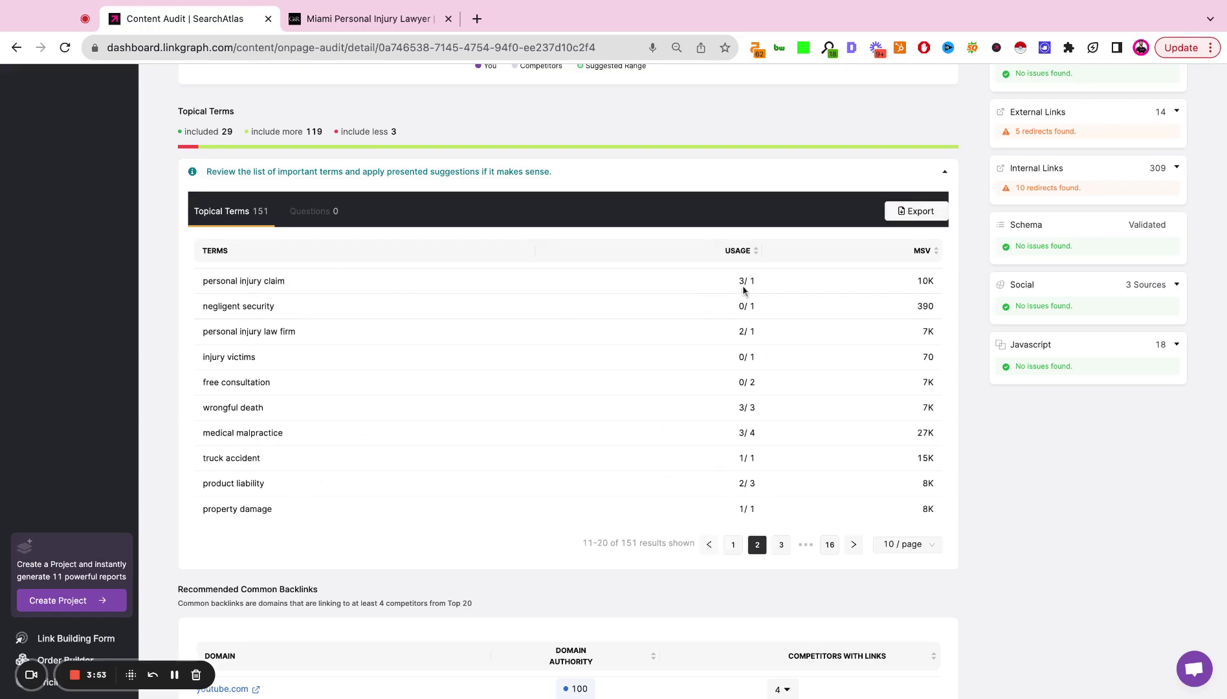
{"action": "double_click", "coordinate": [741, 332]}
{"action": "left_click", "coordinate": [741, 374]}
{"action": "left_click", "coordinate": [783, 543]}
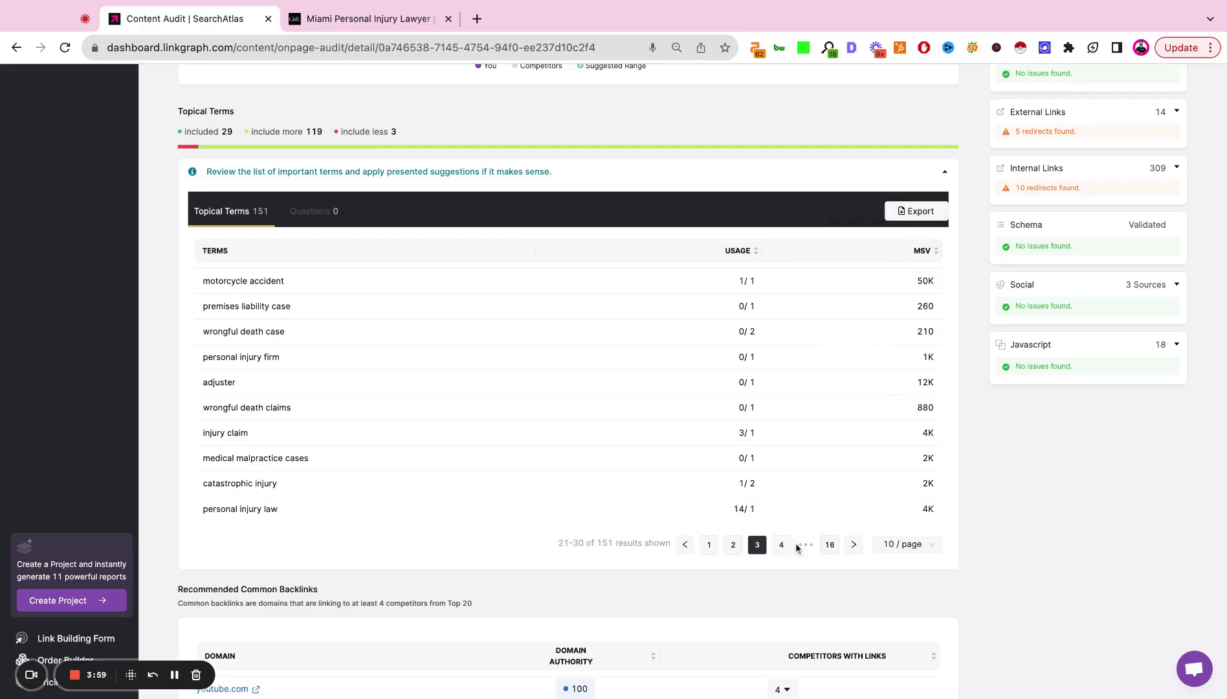
{"action": "left_click", "coordinate": [788, 547]}
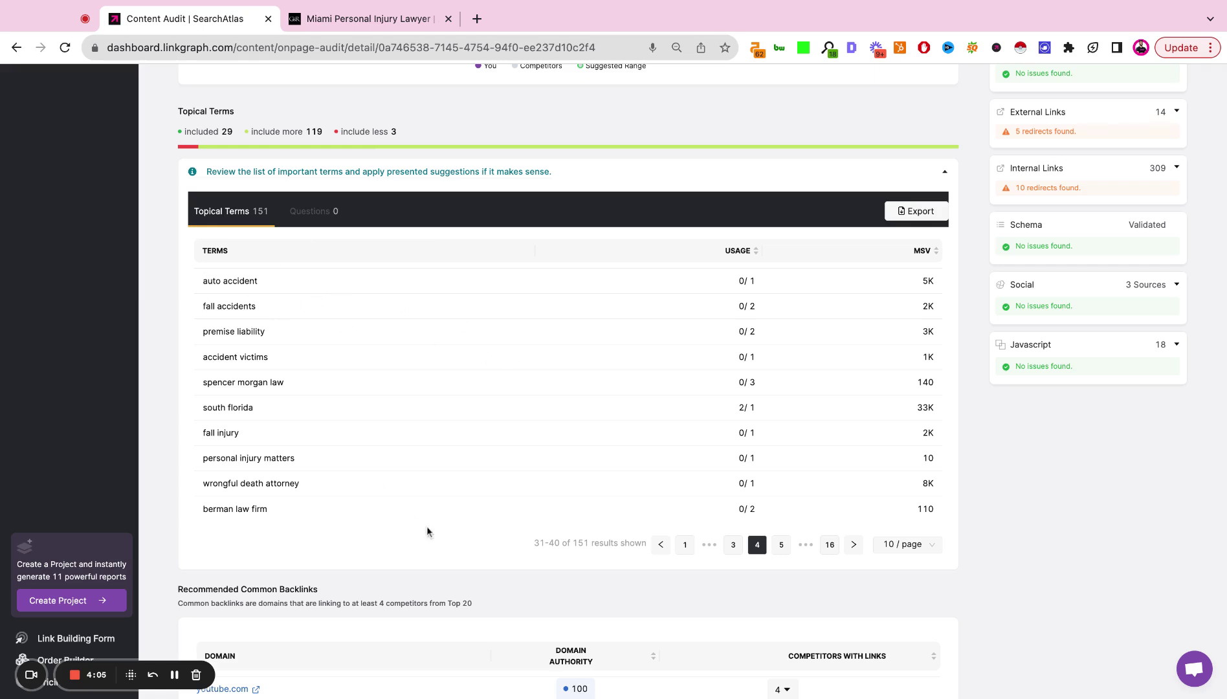
{"action": "left_click", "coordinate": [733, 546]}
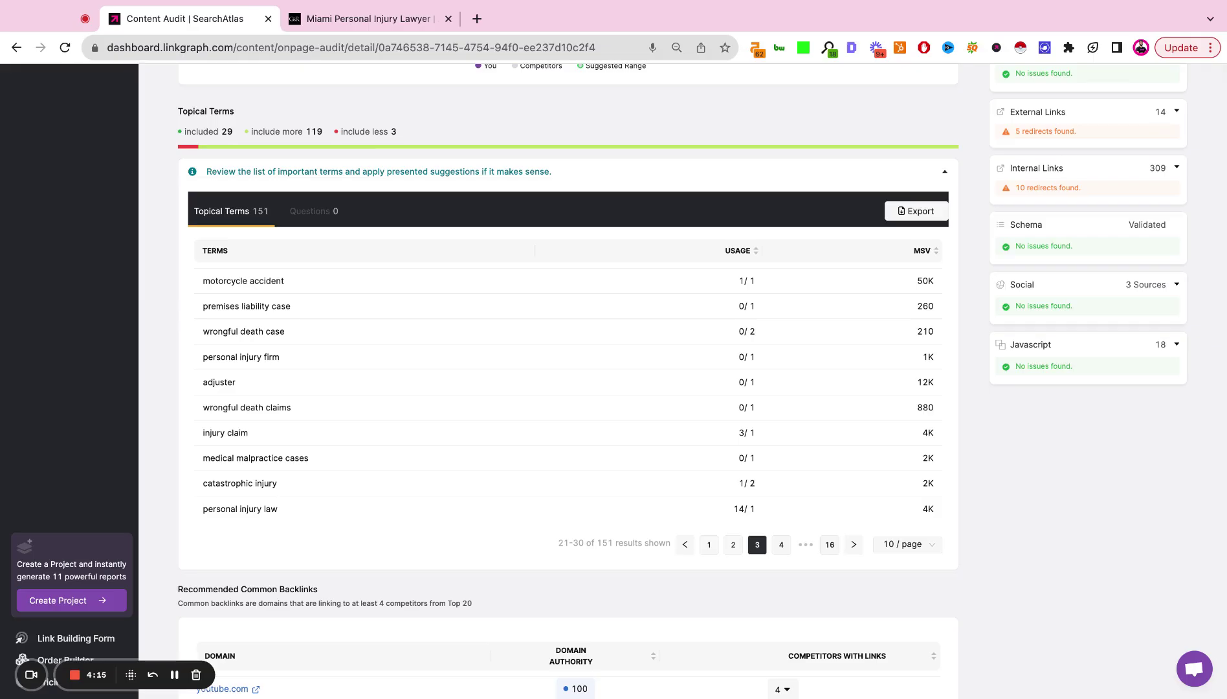
{"action": "scroll", "coordinate": [140, 295], "scroll_direction": "down", "scroll_amount": 5}
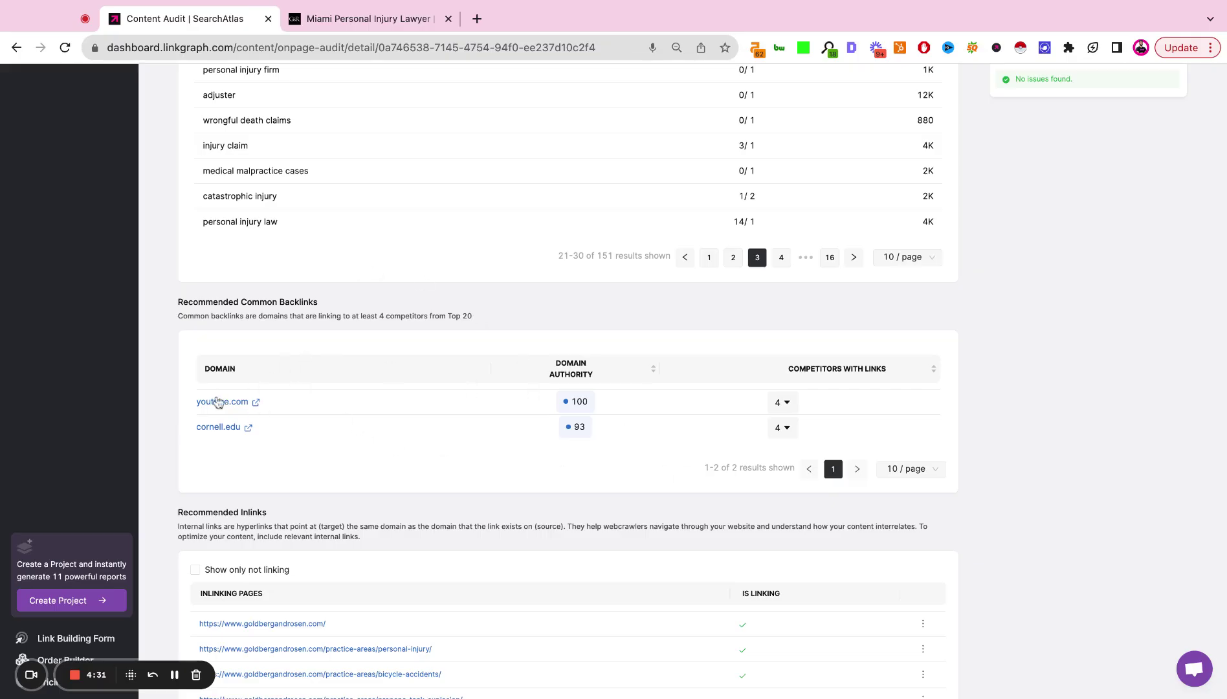
{"action": "left_click", "coordinate": [784, 404]}
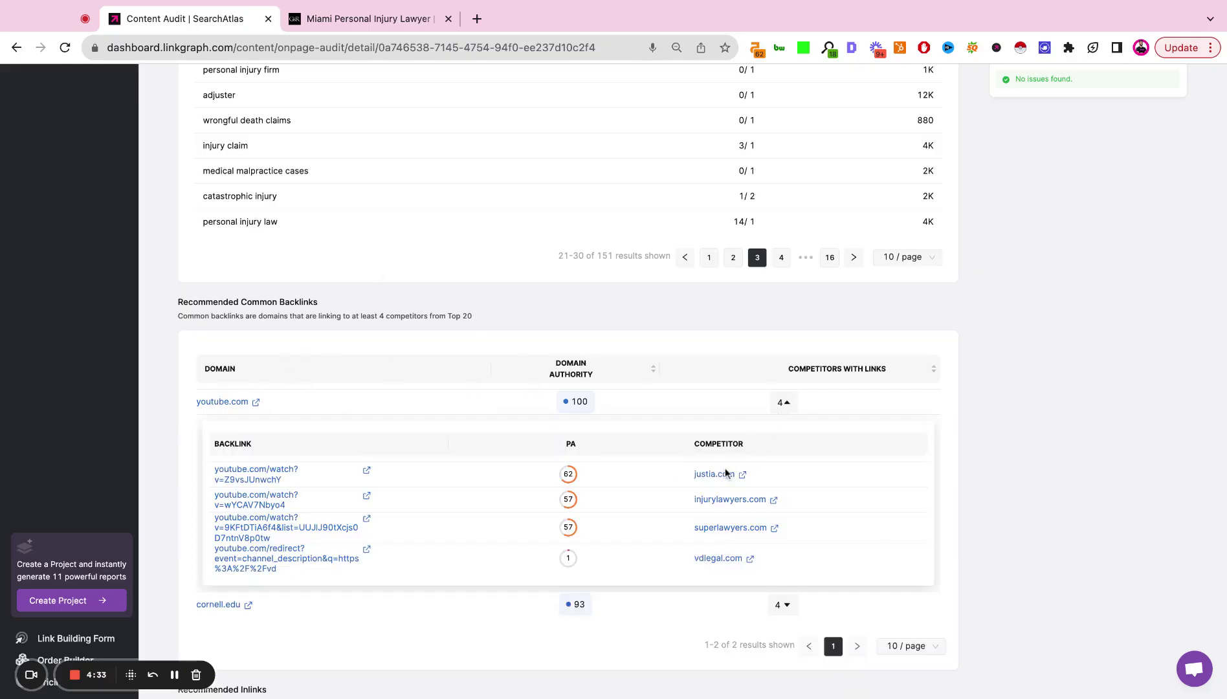
{"action": "left_click", "coordinate": [784, 402]}
{"action": "left_click", "coordinate": [785, 427]}
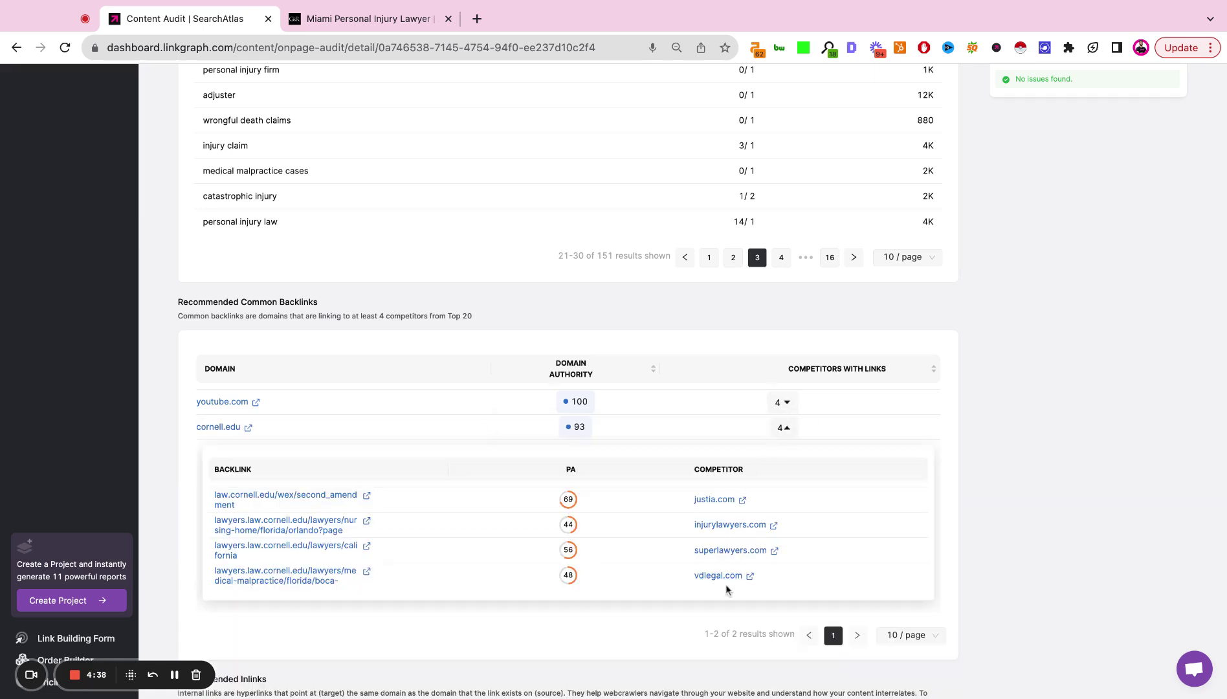
{"action": "left_click", "coordinate": [783, 427]}
- In Recommended Outlinks, preview then collapse the personal injury attorney and personal injury claim outlinks
{"action": "scroll", "coordinate": [557, 393], "scroll_direction": "down", "scroll_amount": 5}
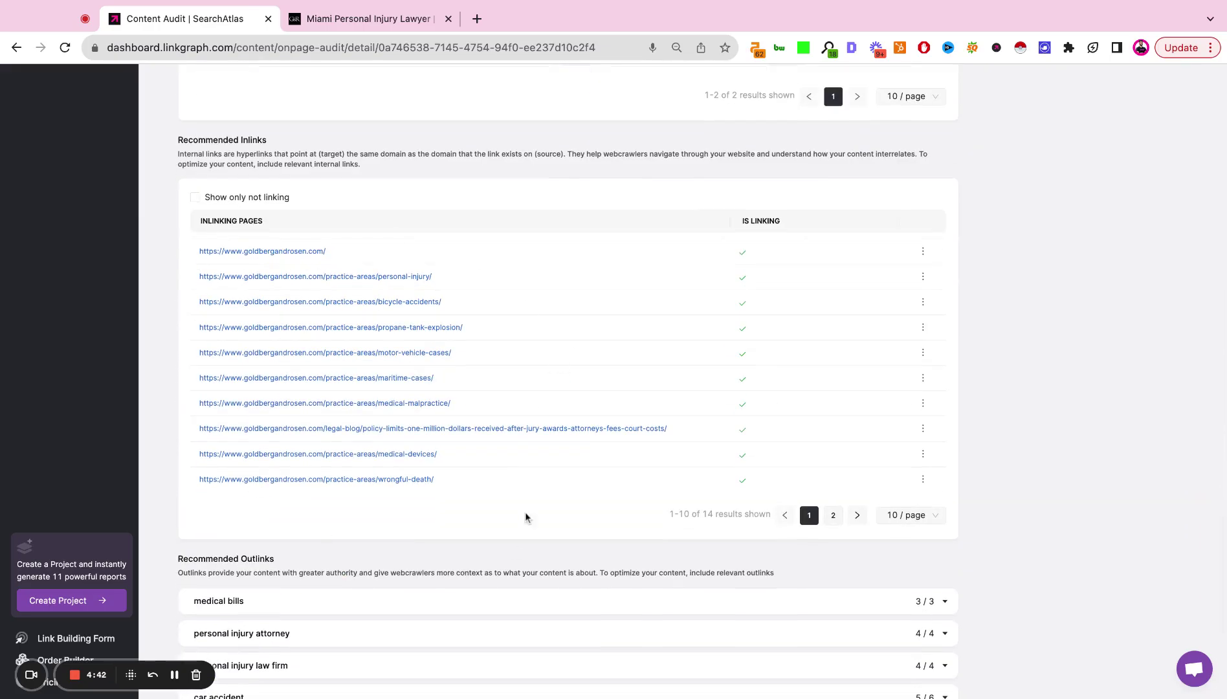
{"action": "scroll", "coordinate": [526, 513], "scroll_direction": "down", "scroll_amount": 5}
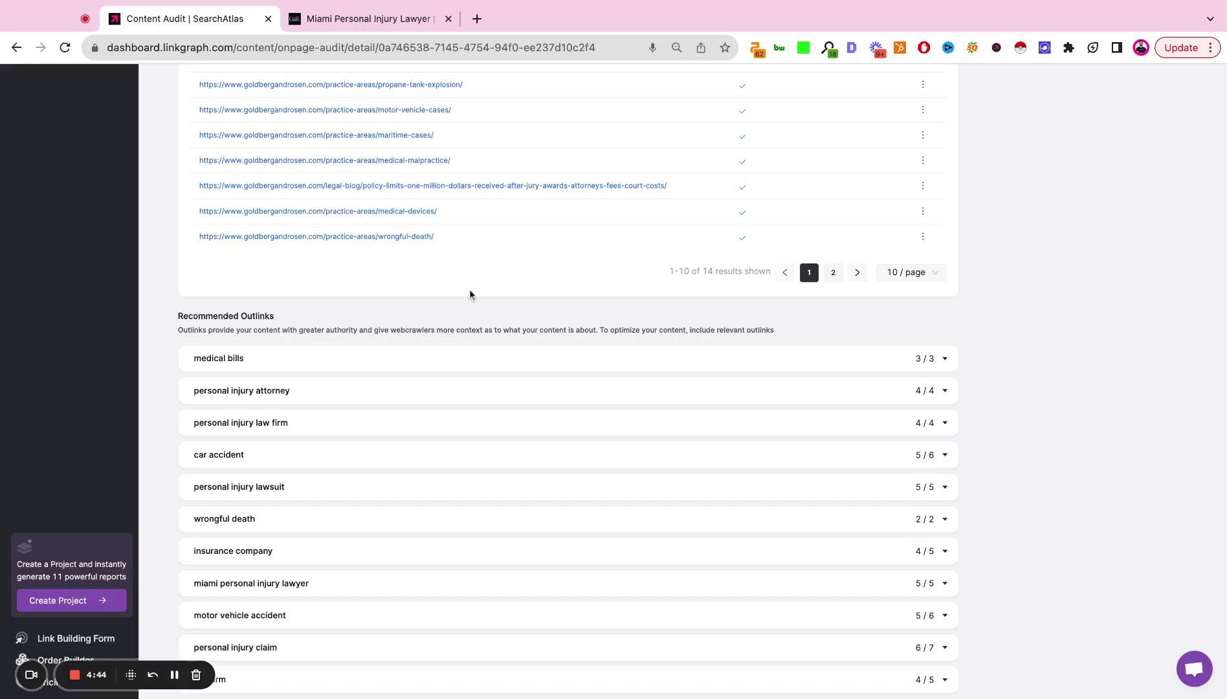
{"action": "scroll", "coordinate": [487, 235], "scroll_direction": "down", "scroll_amount": 2}
{"action": "scroll", "coordinate": [489, 236], "scroll_direction": "down", "scroll_amount": 1}
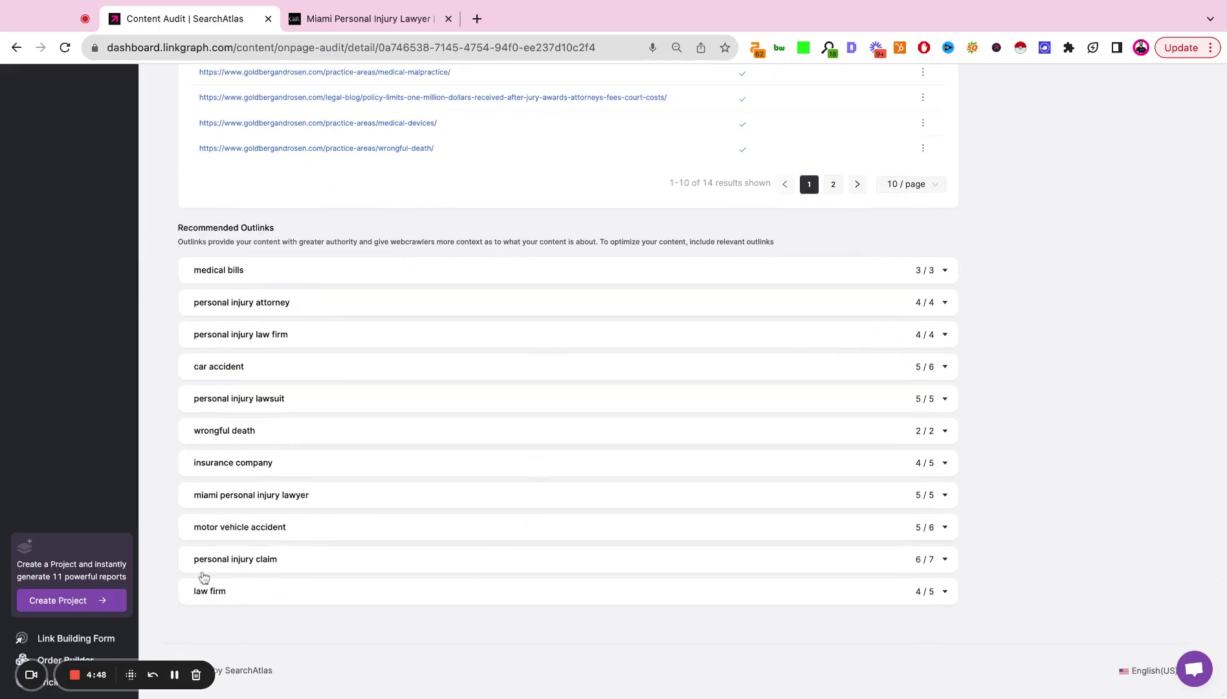
{"action": "left_click", "coordinate": [317, 309]}
{"action": "left_click", "coordinate": [317, 306]}
{"action": "left_click", "coordinate": [401, 561]}
{"action": "scroll", "coordinate": [440, 473], "scroll_direction": "down", "scroll_amount": 5}
{"action": "scroll", "coordinate": [440, 473], "scroll_direction": "down", "scroll_amount": 3}
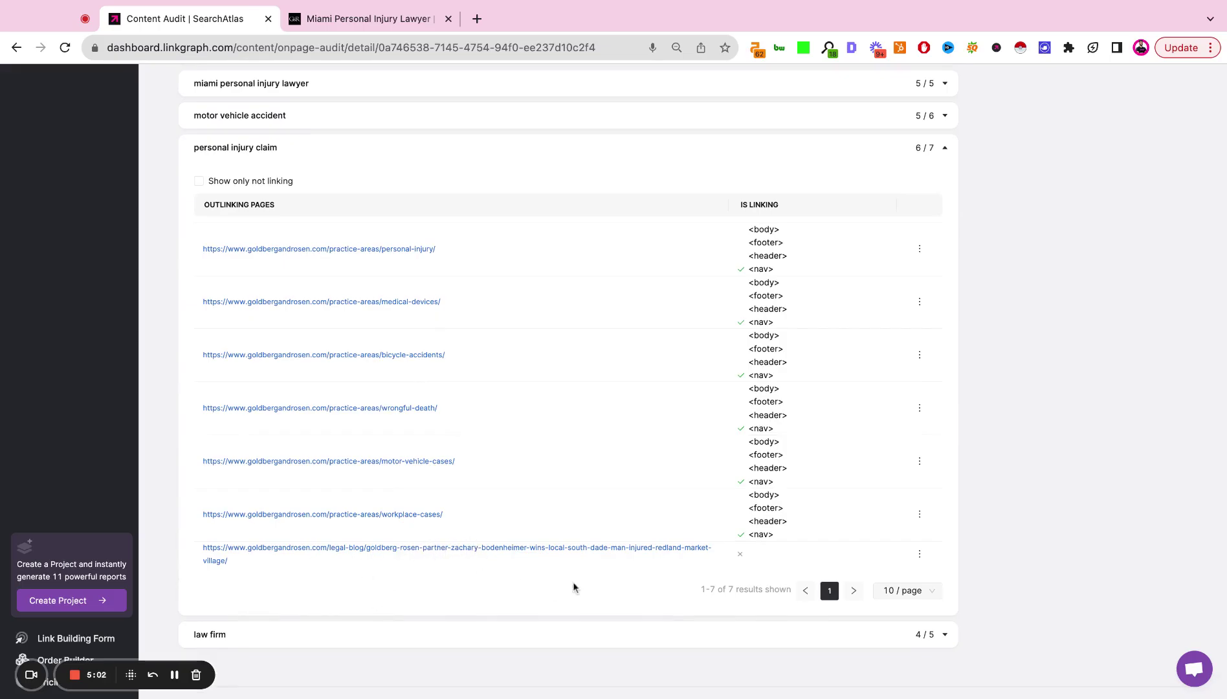
{"action": "scroll", "coordinate": [408, 523], "scroll_direction": "up", "scroll_amount": 1}
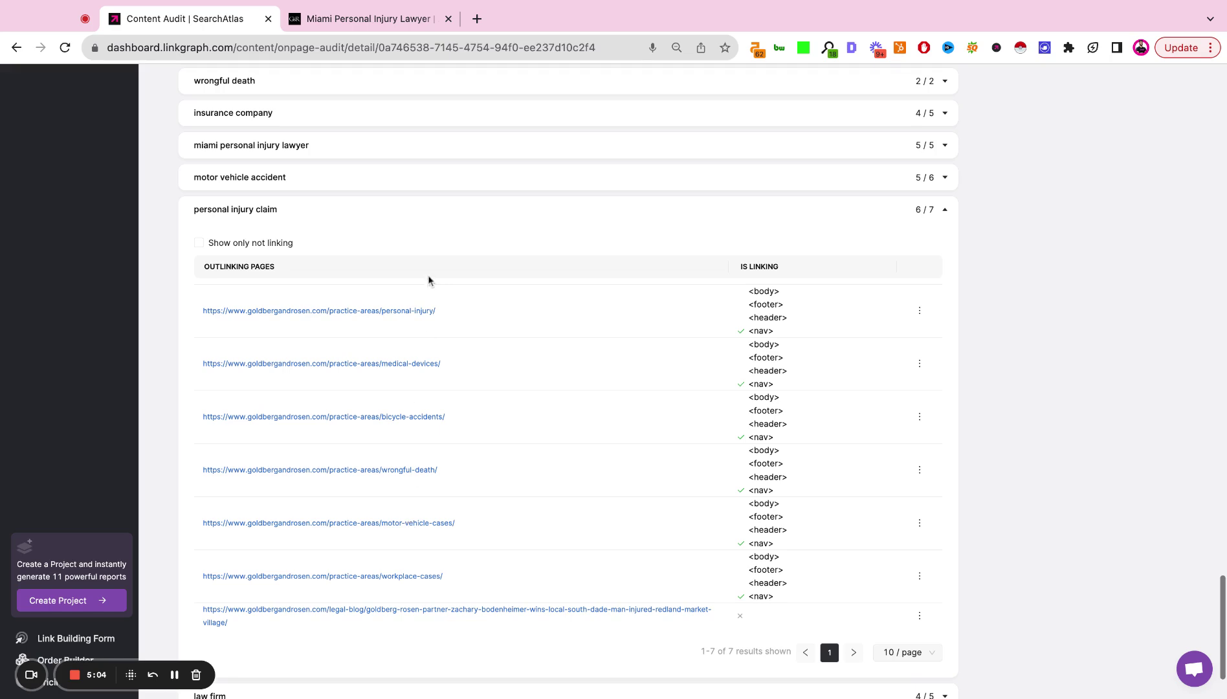
{"action": "left_click", "coordinate": [448, 220]}
- Expand the medical bills outlinks, then car accident's six outlinking pages, and scroll back up
{"action": "scroll", "coordinate": [452, 169], "scroll_direction": "down", "scroll_amount": 1}
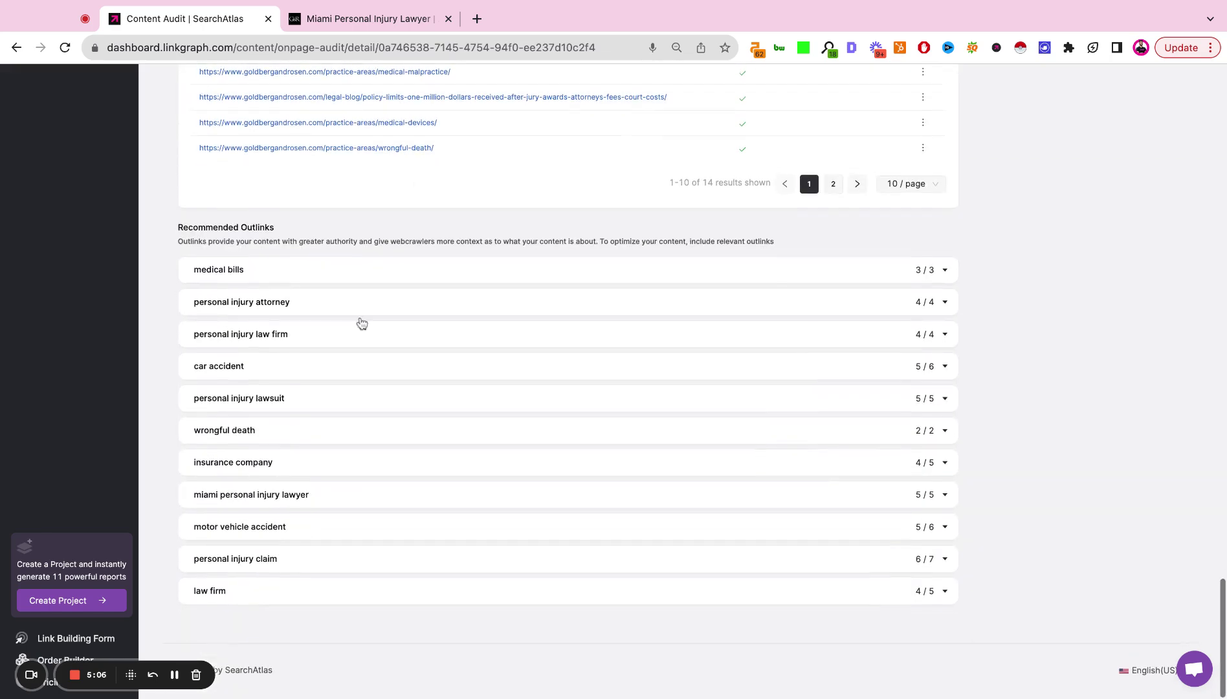
{"action": "left_click", "coordinate": [578, 282]}
{"action": "scroll", "coordinate": [656, 341], "scroll_direction": "down", "scroll_amount": 1}
{"action": "triple_click", "coordinate": [739, 340]}
{"action": "left_click", "coordinate": [781, 299]}
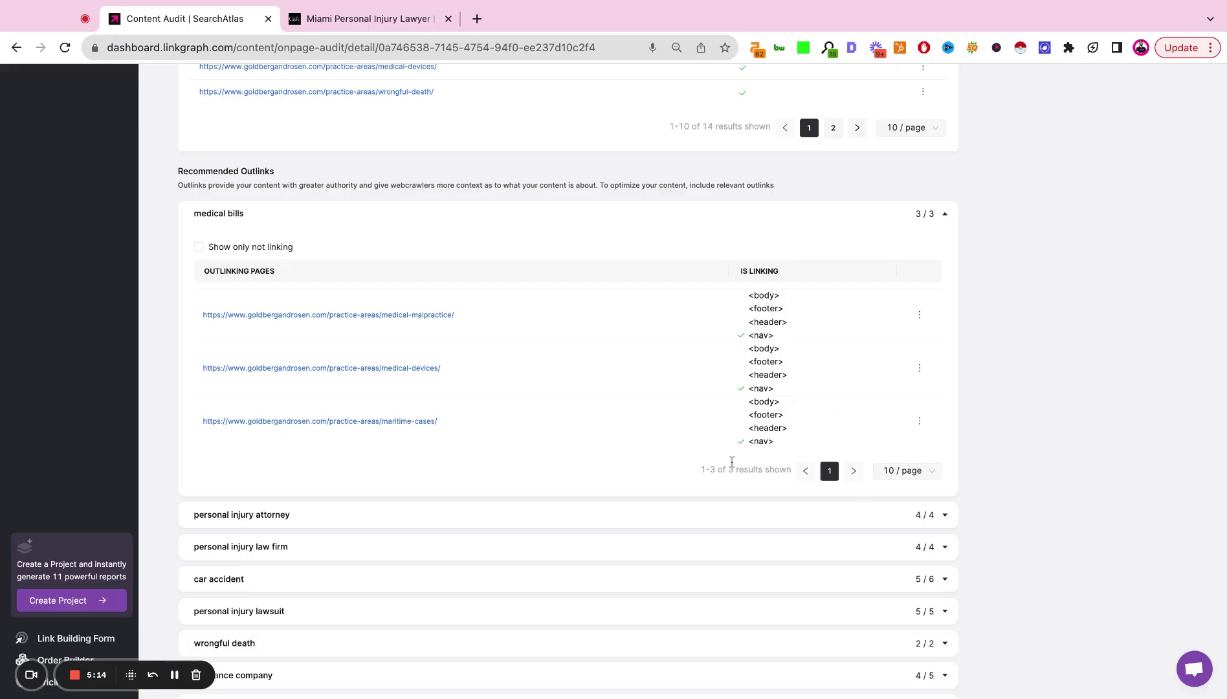
{"action": "scroll", "coordinate": [587, 456], "scroll_direction": "down", "scroll_amount": 5}
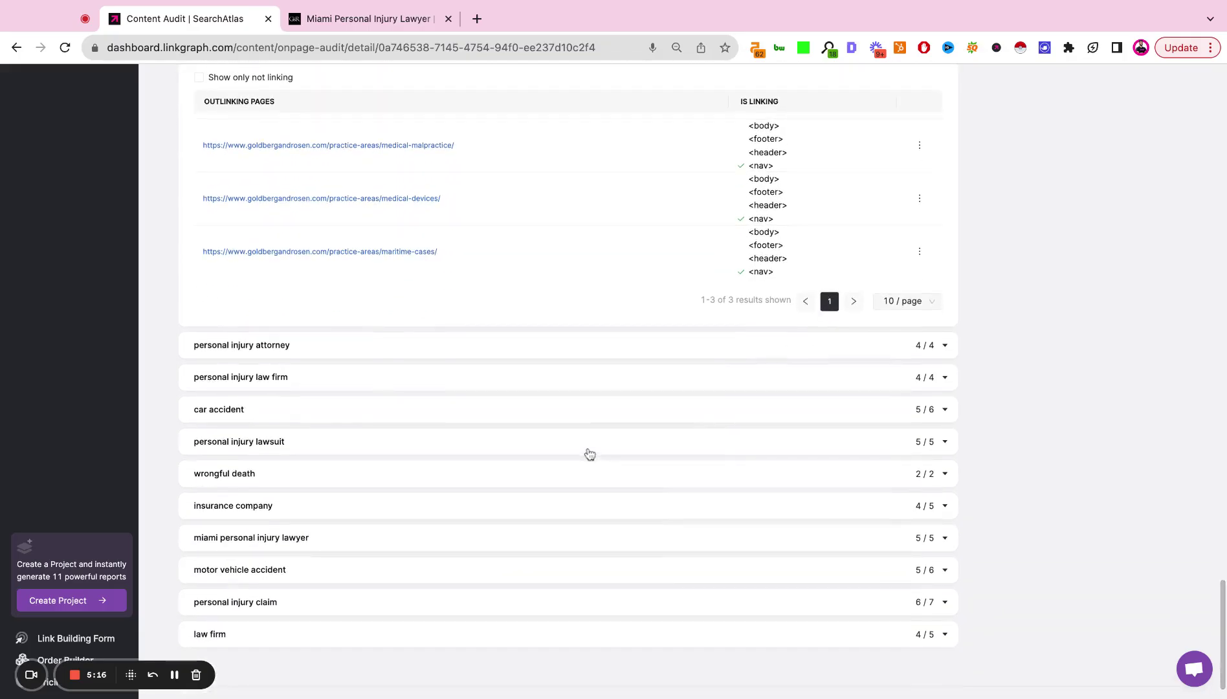
{"action": "left_click", "coordinate": [591, 416]}
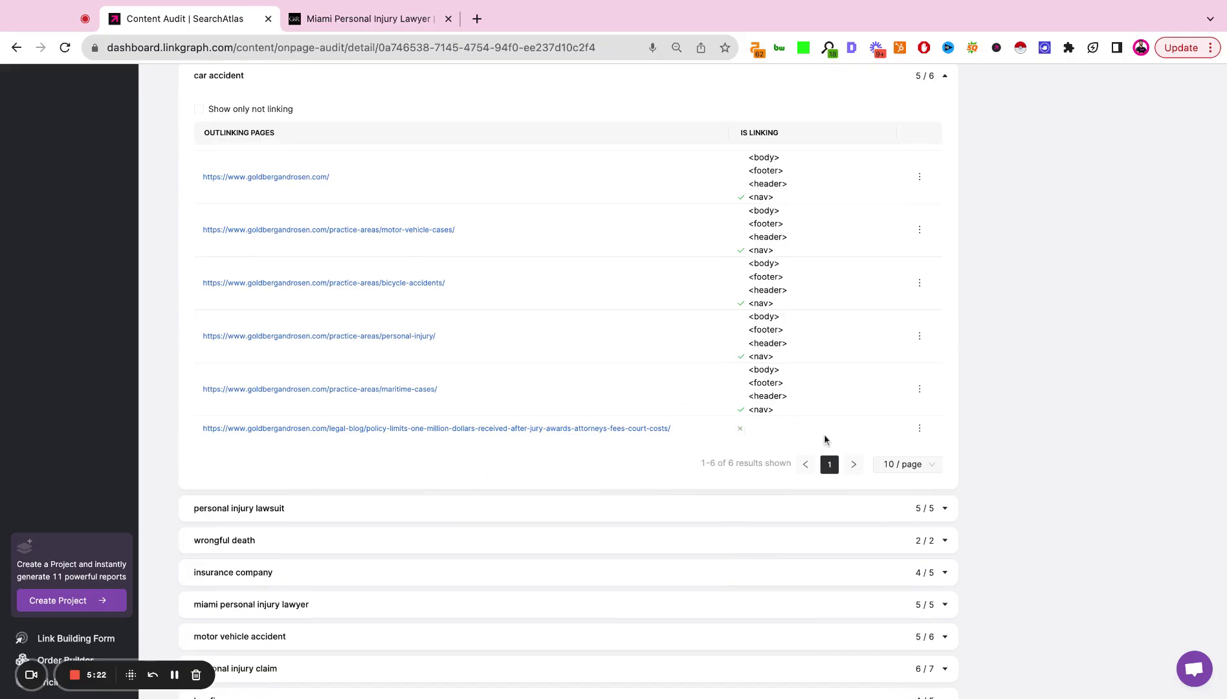
{"action": "scroll", "coordinate": [678, 414], "scroll_direction": "up", "scroll_amount": 1}
{"action": "scroll", "coordinate": [678, 415], "scroll_direction": "up", "scroll_amount": 15}
- Expand the page title and meta description length warnings in the right-hand panel
{"action": "scroll", "coordinate": [677, 415], "scroll_direction": "up", "scroll_amount": 6}
{"action": "scroll", "coordinate": [677, 415], "scroll_direction": "down", "scroll_amount": 12}
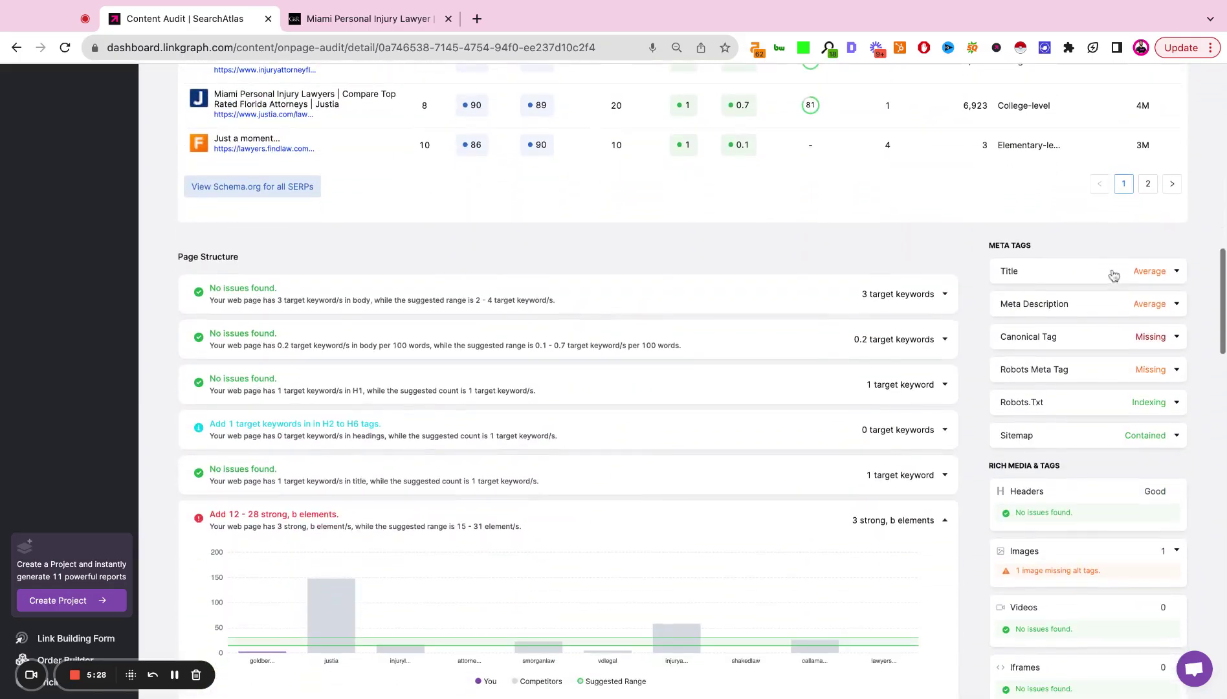
{"action": "left_click", "coordinate": [1059, 272]}
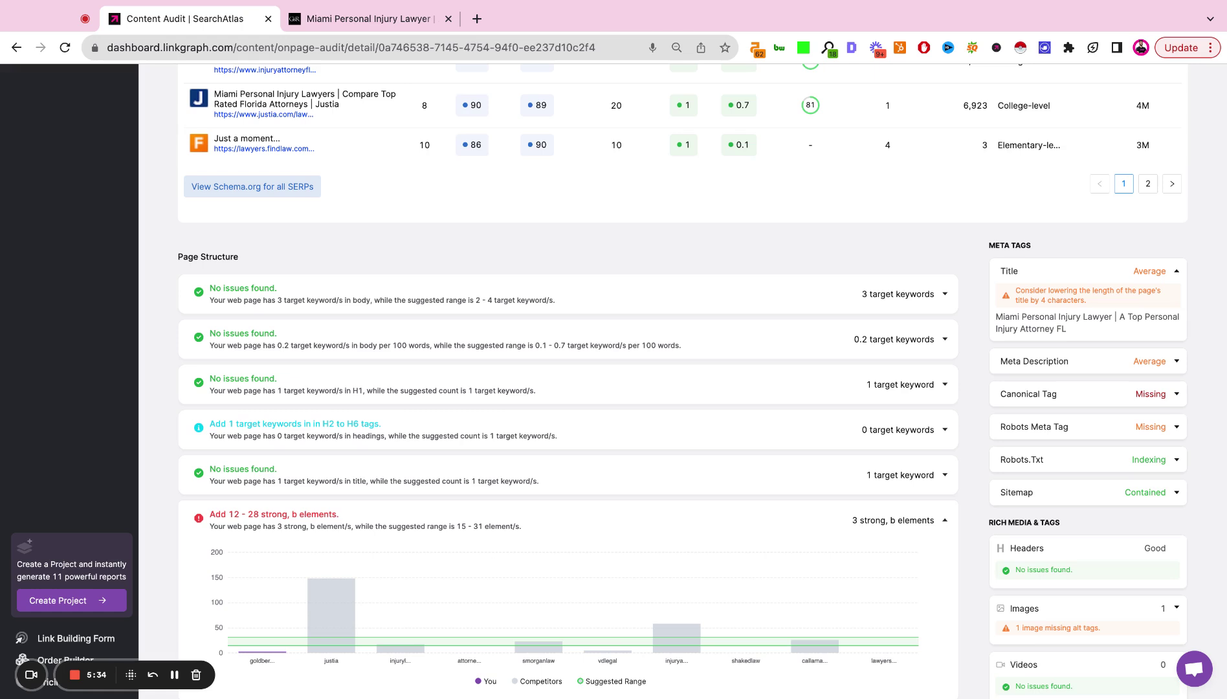
{"action": "left_click", "coordinate": [1078, 366]}
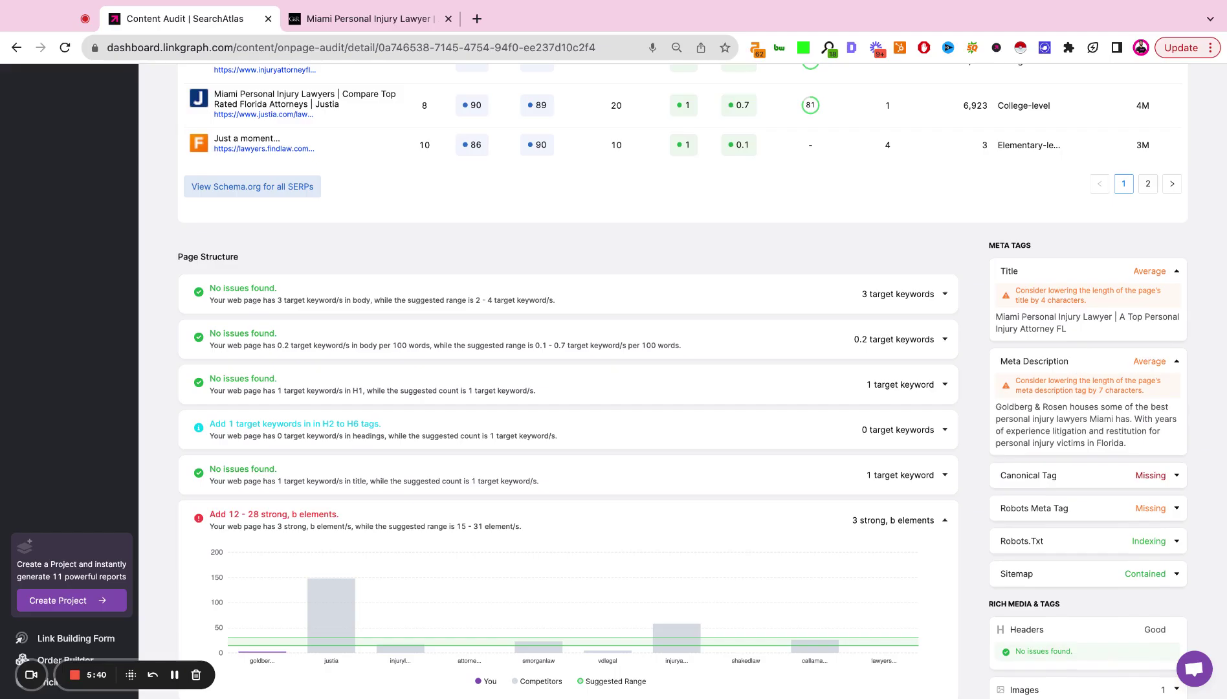
- Expand the canonical tag, robots meta tag, robots.txt and Sitemap checks; sitemap reports no issues
{"action": "scroll", "coordinate": [1078, 414], "scroll_direction": "down", "scroll_amount": 2}
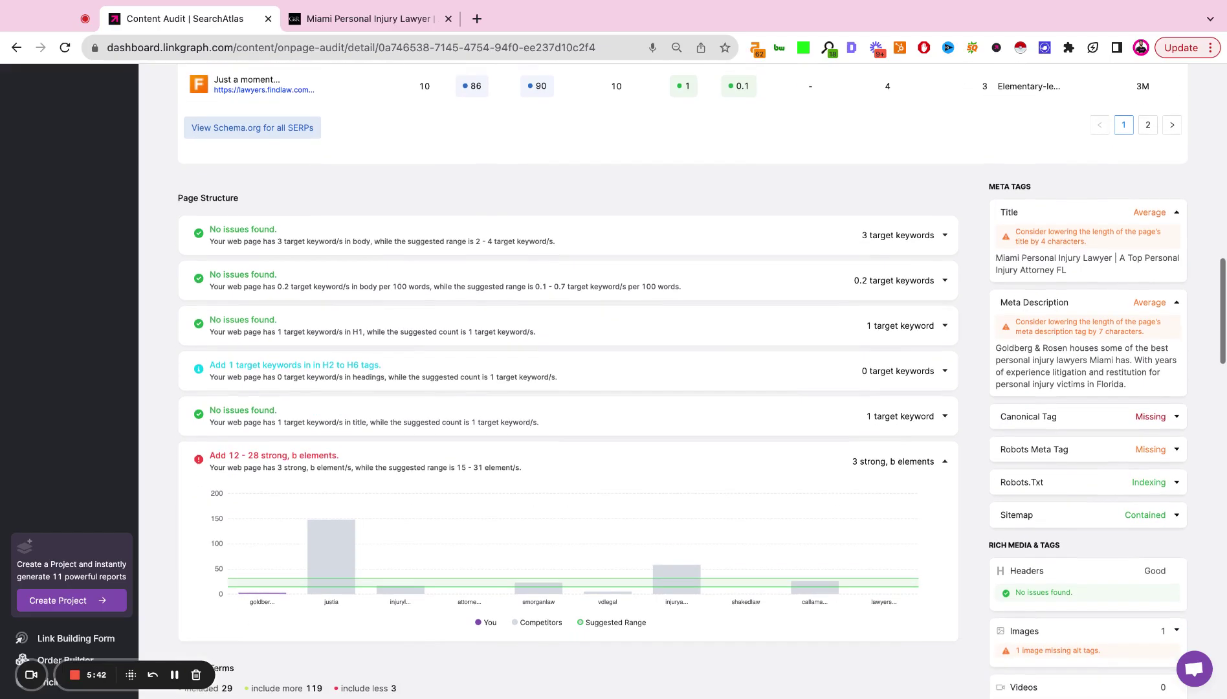
{"action": "left_click", "coordinate": [1077, 416]}
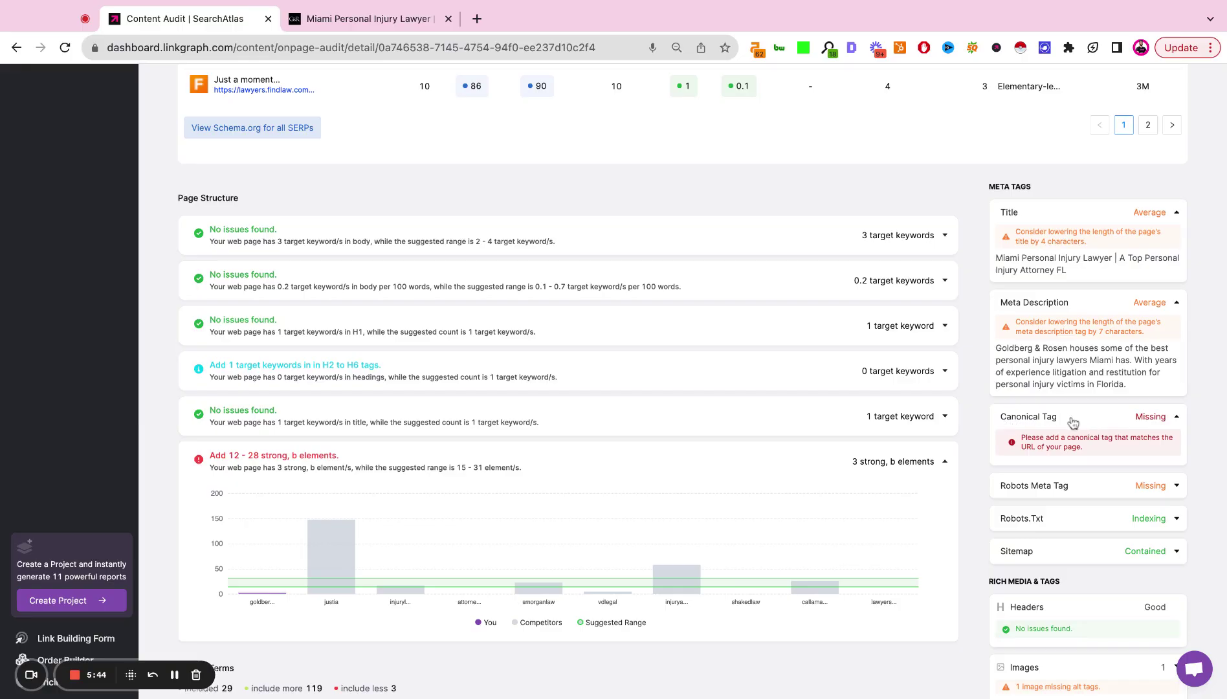
{"action": "scroll", "coordinate": [1078, 411], "scroll_direction": "down", "scroll_amount": 2}
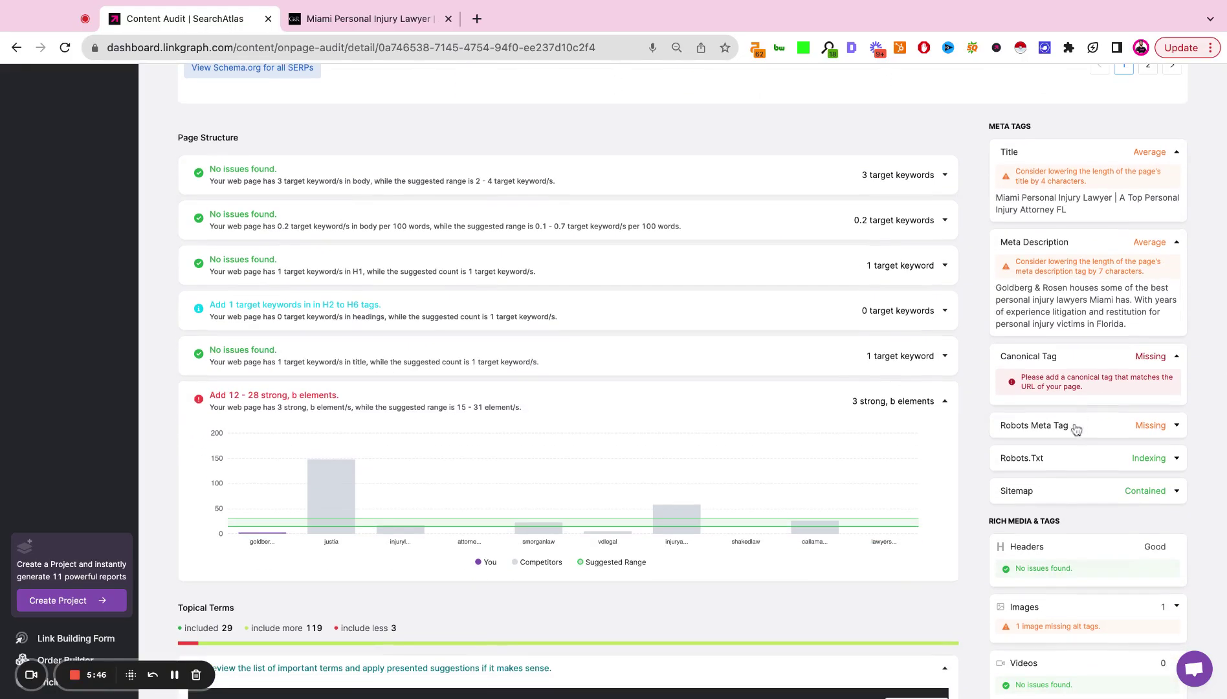
{"action": "left_click", "coordinate": [1075, 427]}
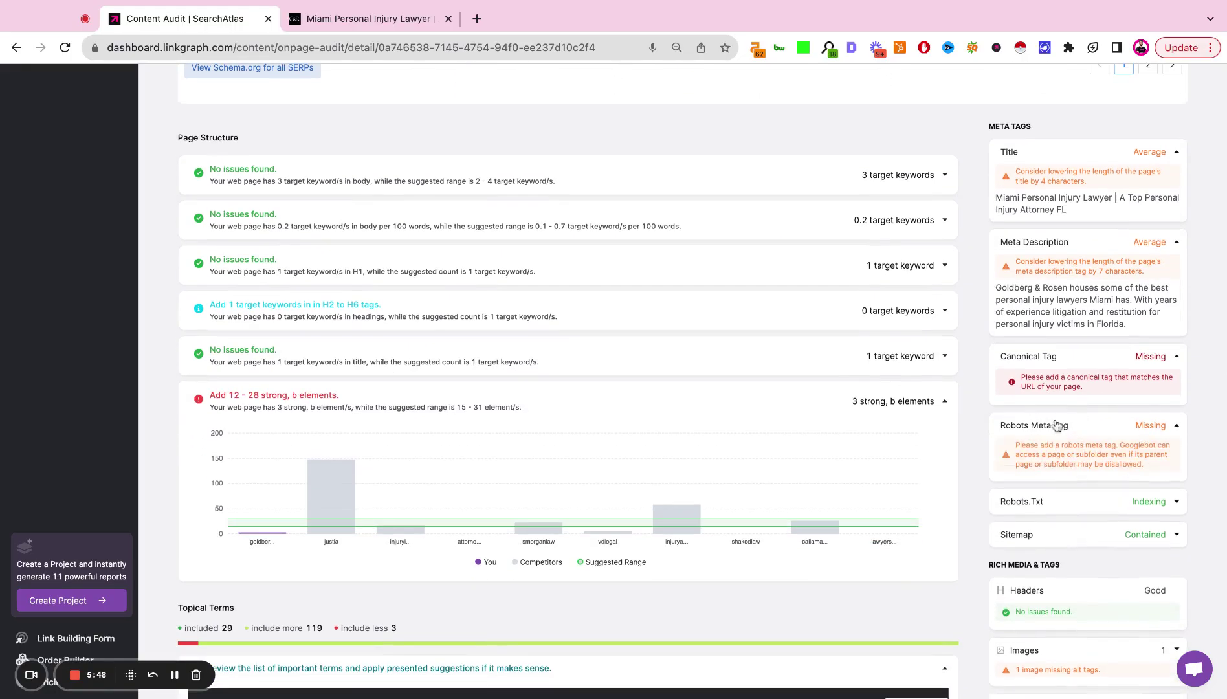
{"action": "scroll", "coordinate": [1092, 438], "scroll_direction": "down", "scroll_amount": 1}
{"action": "left_click", "coordinate": [1087, 473]}
{"action": "scroll", "coordinate": [1088, 473], "scroll_direction": "down", "scroll_amount": 2}
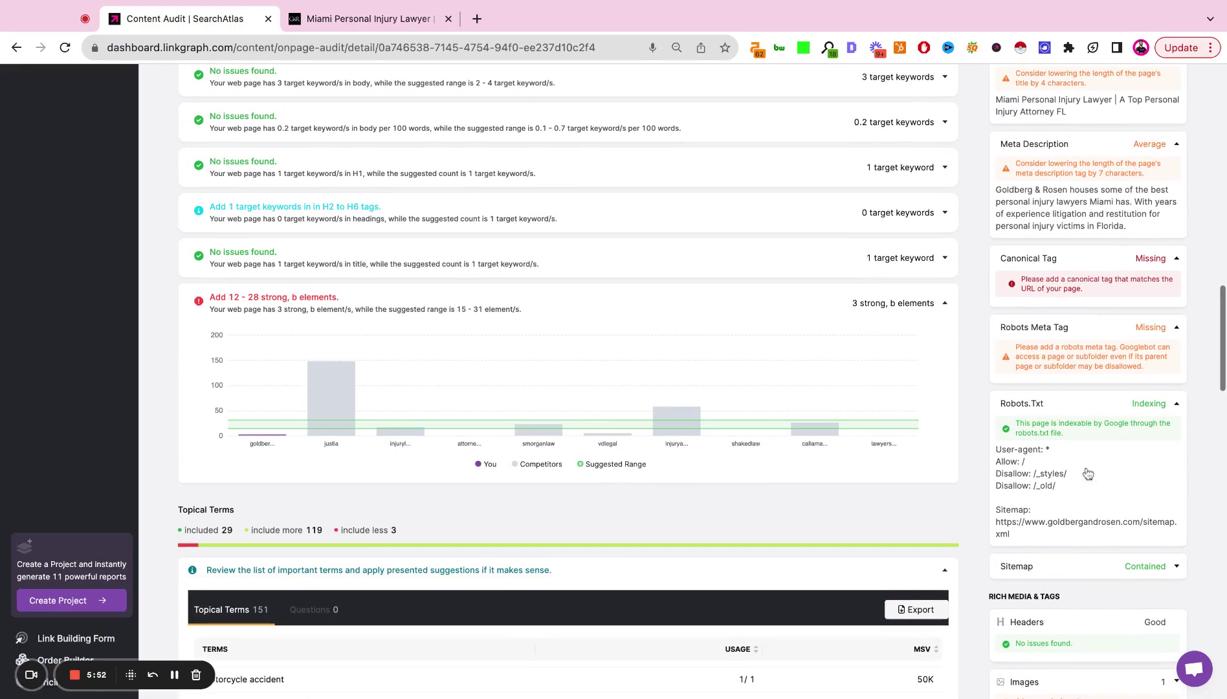
{"action": "left_click", "coordinate": [1074, 568]}
{"action": "scroll", "coordinate": [1084, 490], "scroll_direction": "down", "scroll_amount": 5}
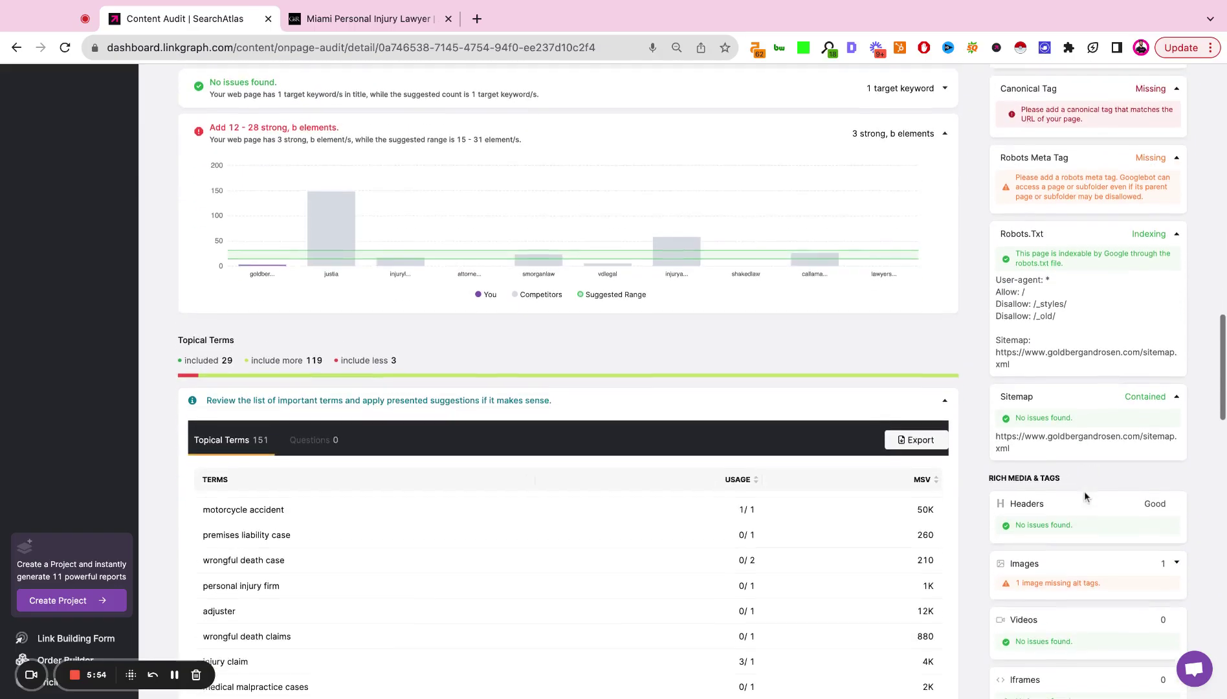
- Expand the Images check showing the missing alt tag and the External Links list
{"action": "scroll", "coordinate": [1054, 479], "scroll_direction": "down", "scroll_amount": 2}
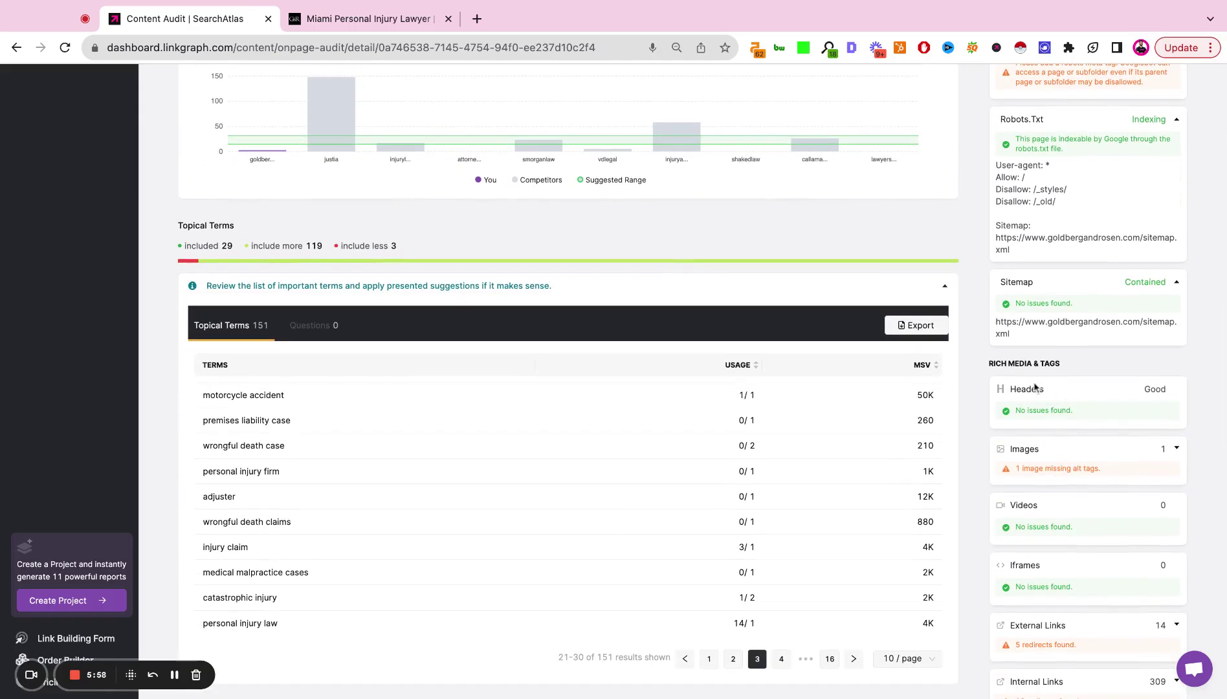
{"action": "scroll", "coordinate": [1055, 395], "scroll_direction": "down", "scroll_amount": 2}
{"action": "left_click", "coordinate": [1049, 378]}
{"action": "scroll", "coordinate": [1028, 382], "scroll_direction": "down", "scroll_amount": 2}
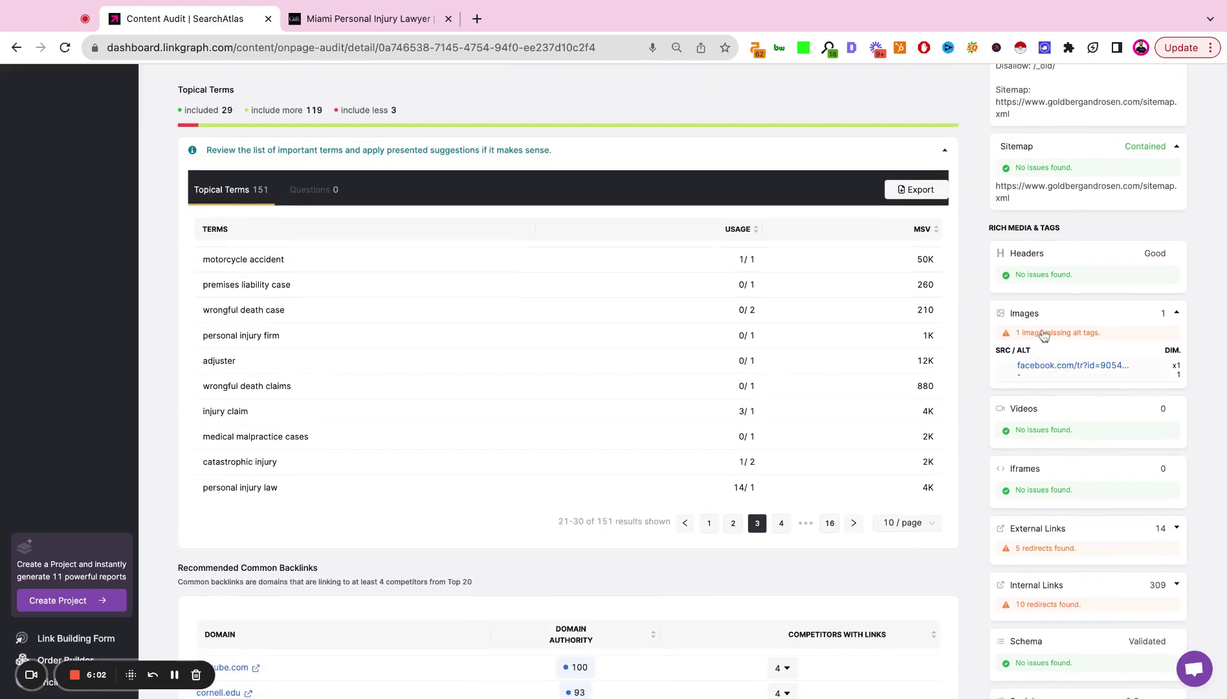
{"action": "scroll", "coordinate": [1060, 352], "scroll_direction": "down", "scroll_amount": 1}
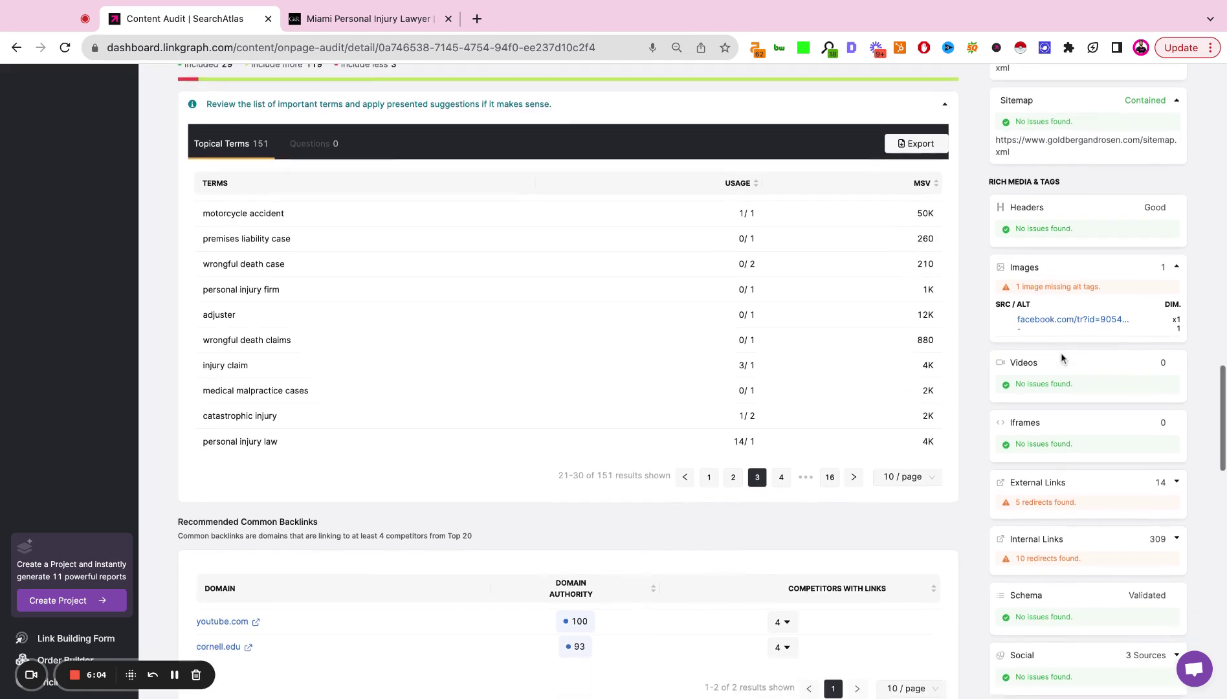
{"action": "scroll", "coordinate": [1068, 432], "scroll_direction": "down", "scroll_amount": 1}
{"action": "left_click", "coordinate": [1068, 430]}
- Expand the Internal Links list and highlight the Schema check's Validated status
{"action": "scroll", "coordinate": [1068, 431], "scroll_direction": "down", "scroll_amount": 3}
{"action": "scroll", "coordinate": [1067, 447], "scroll_direction": "down", "scroll_amount": 1}
{"action": "left_click", "coordinate": [1067, 445]}
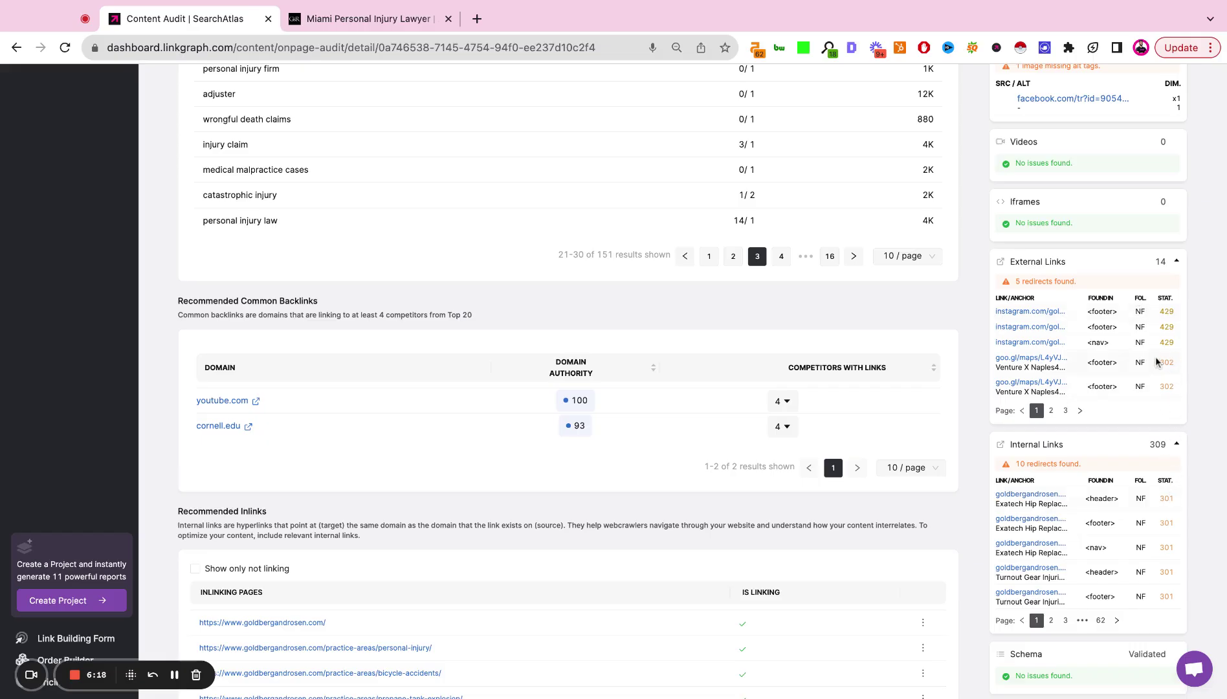
{"action": "scroll", "coordinate": [1156, 361], "scroll_direction": "down", "scroll_amount": 2}
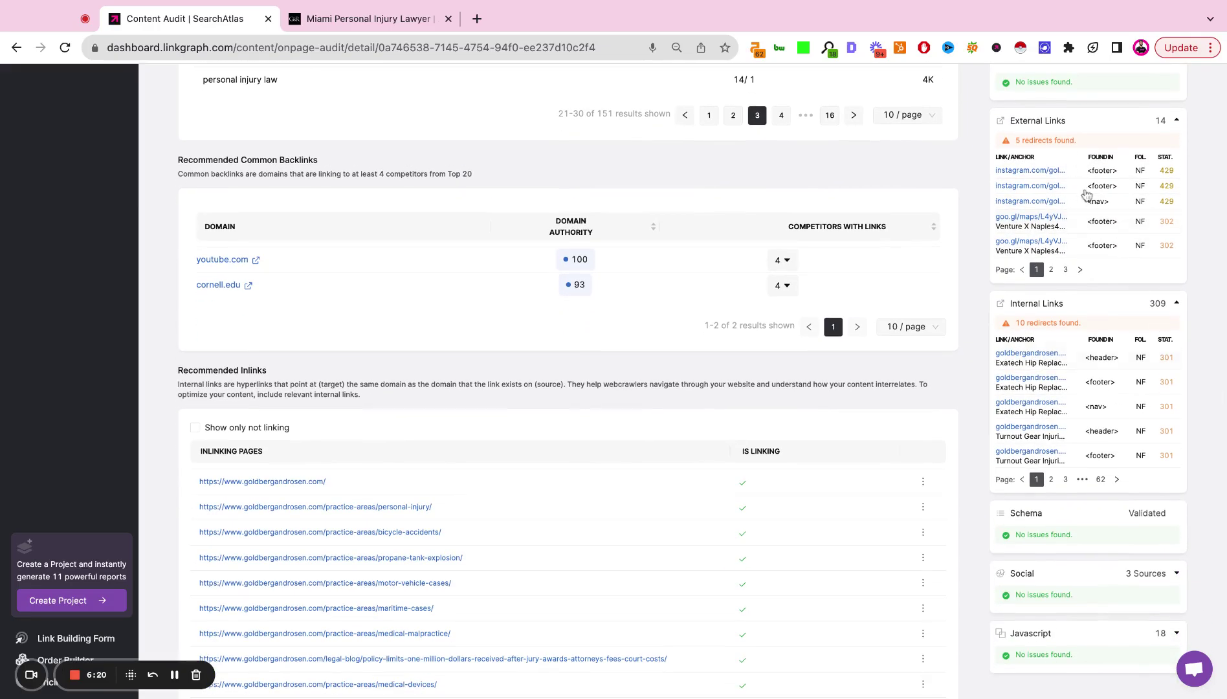
{"action": "scroll", "coordinate": [1089, 243], "scroll_direction": "down", "scroll_amount": 2}
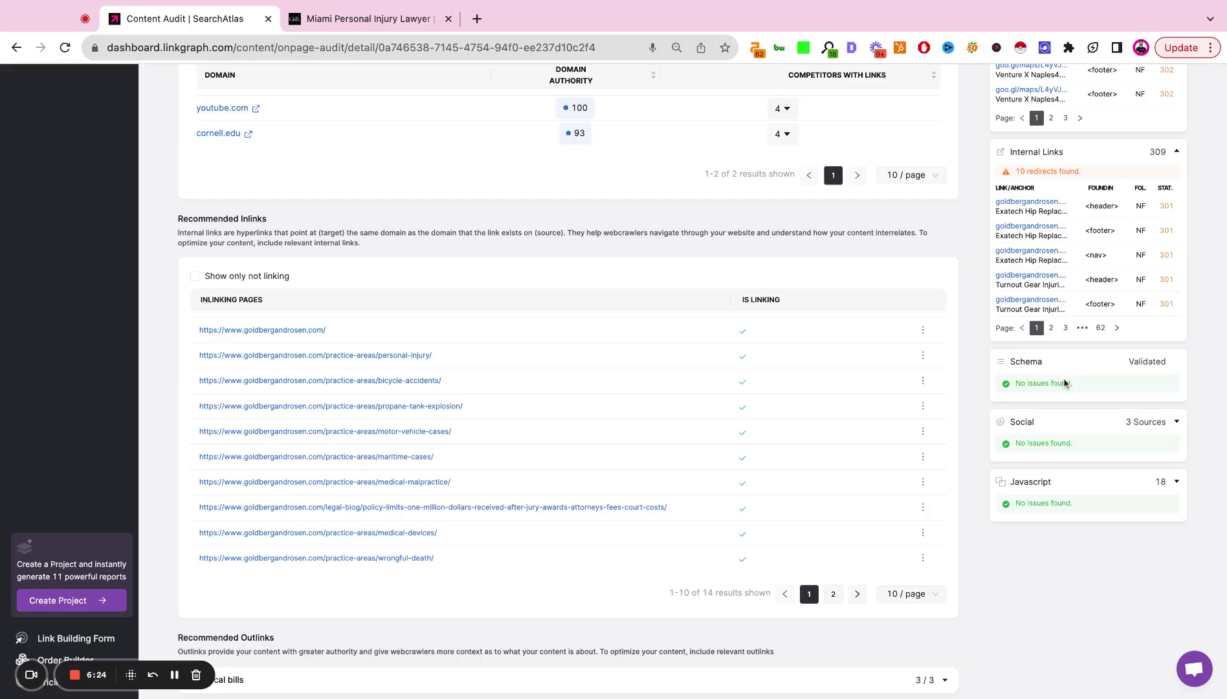
{"action": "left_click_drag", "start_coordinate": [1144, 363], "coordinate": [1128, 364]}
{"action": "double_click", "coordinate": [1129, 364]}
- Expand the Social check's sources and the Javascript check's script sources
{"action": "scroll", "coordinate": [1051, 341], "scroll_direction": "down", "scroll_amount": 1}
{"action": "left_click", "coordinate": [1088, 368]}
{"action": "scroll", "coordinate": [1087, 366], "scroll_direction": "down", "scroll_amount": 1}
{"action": "left_click", "coordinate": [1060, 438]}
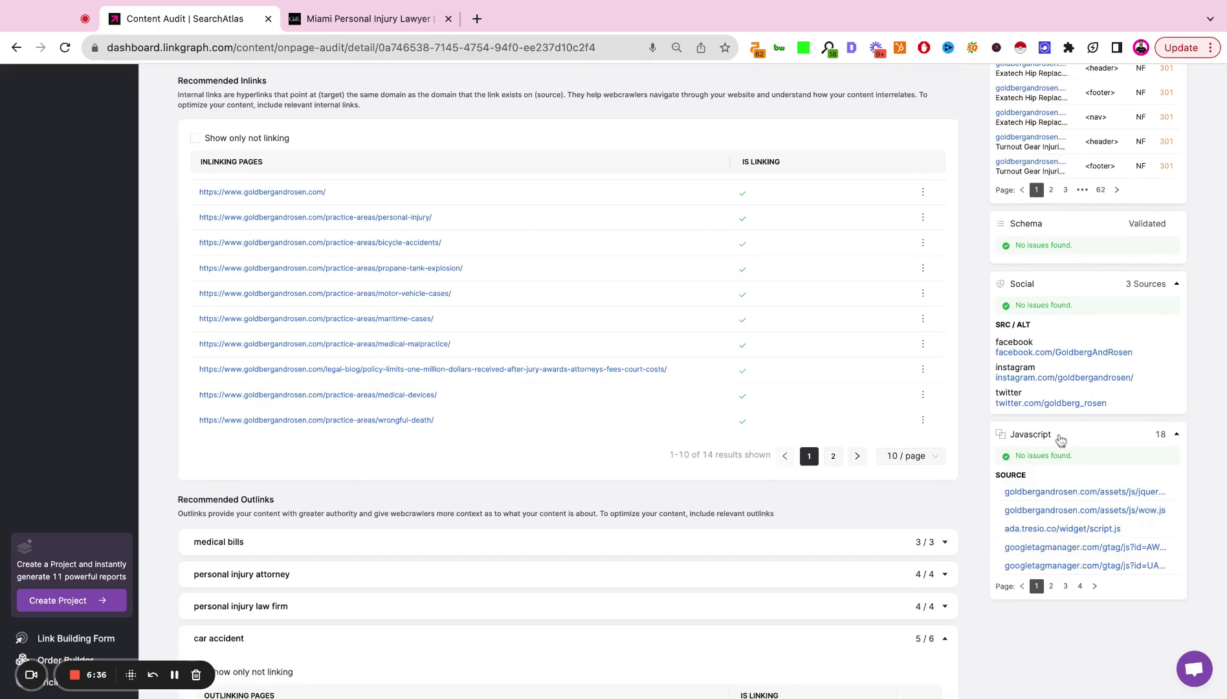
{"action": "scroll", "coordinate": [1060, 438], "scroll_direction": "up", "scroll_amount": 15}
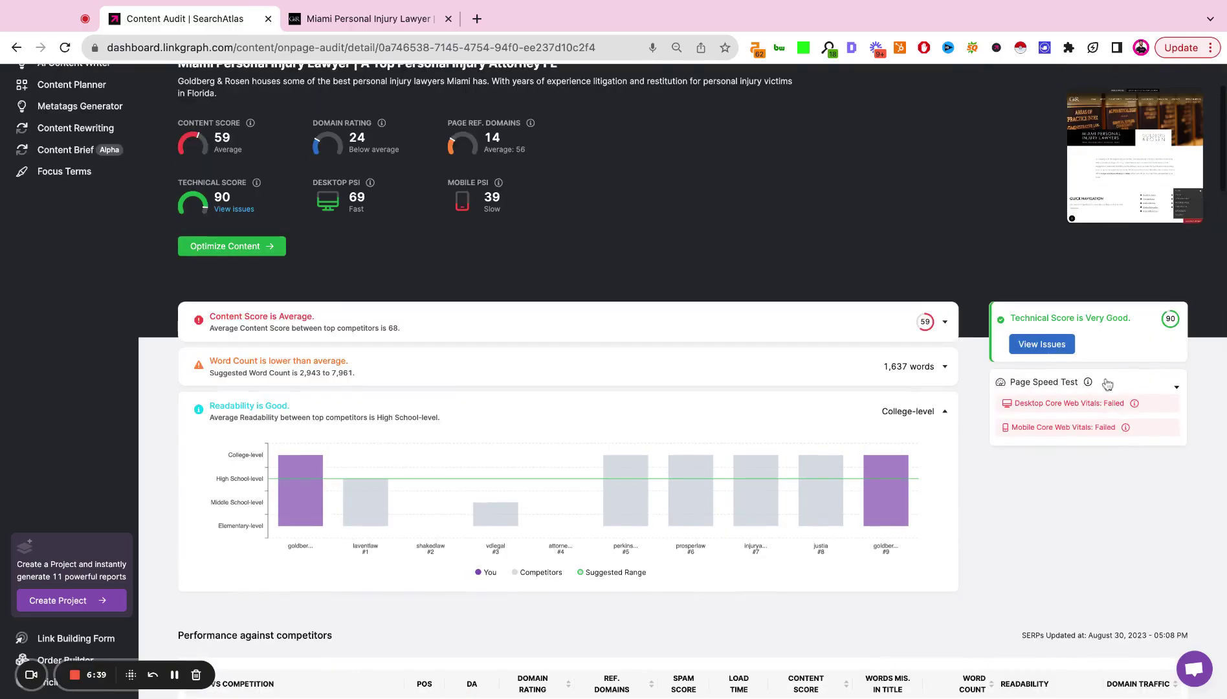
- Show mobile Page Speed results: 340 ms input delay, 9.1 s LCP, 6.5 s speed index
{"action": "left_click", "coordinate": [1109, 384]}
{"action": "scroll", "coordinate": [1061, 378], "scroll_direction": "down", "scroll_amount": 3}
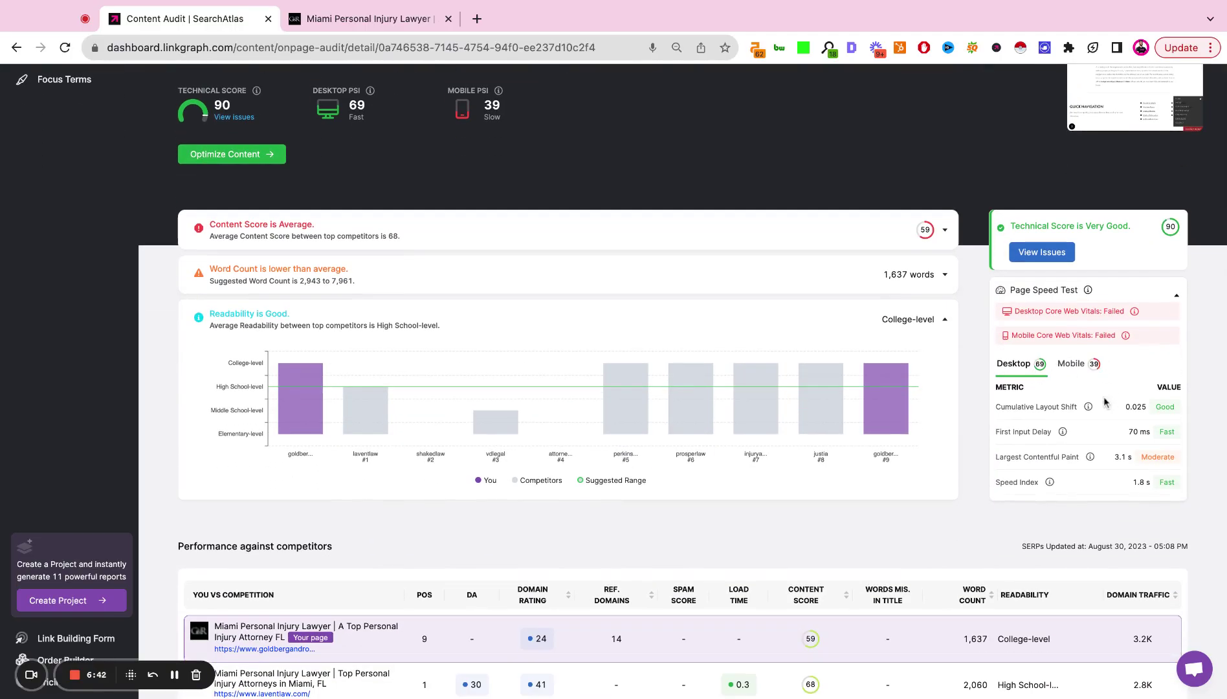
{"action": "left_click", "coordinate": [1069, 367]}
{"action": "mouse_move", "coordinate": [1088, 409]}
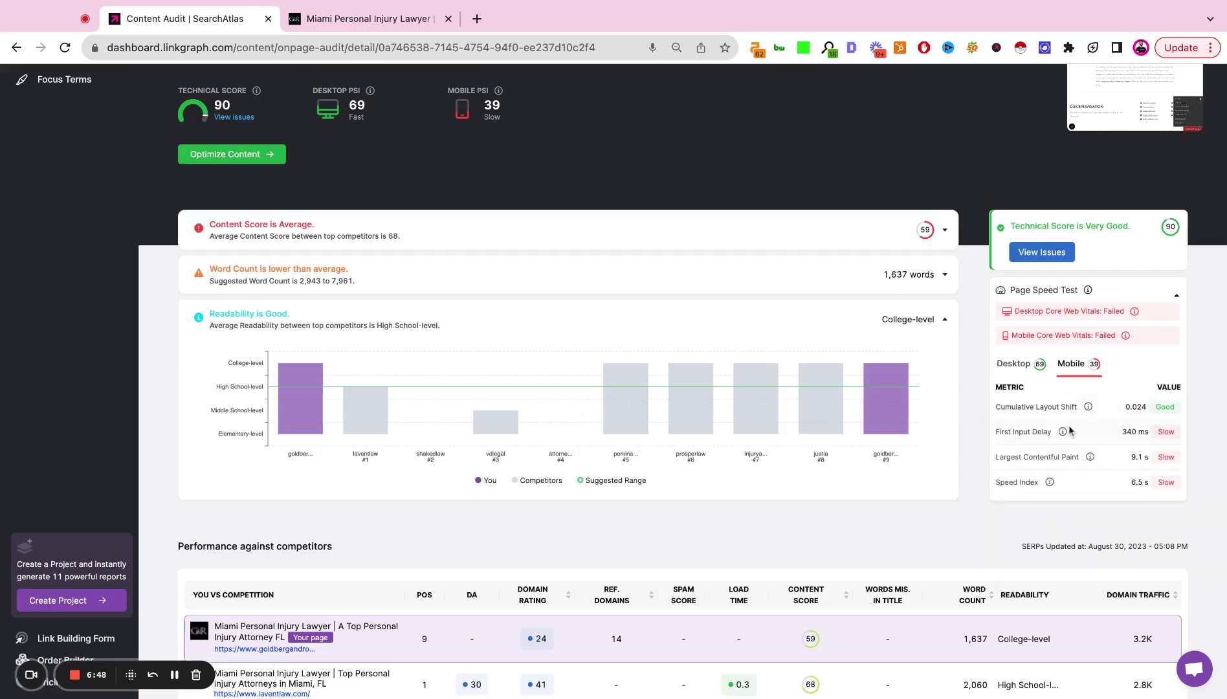
{"action": "mouse_move", "coordinate": [1062, 432]}
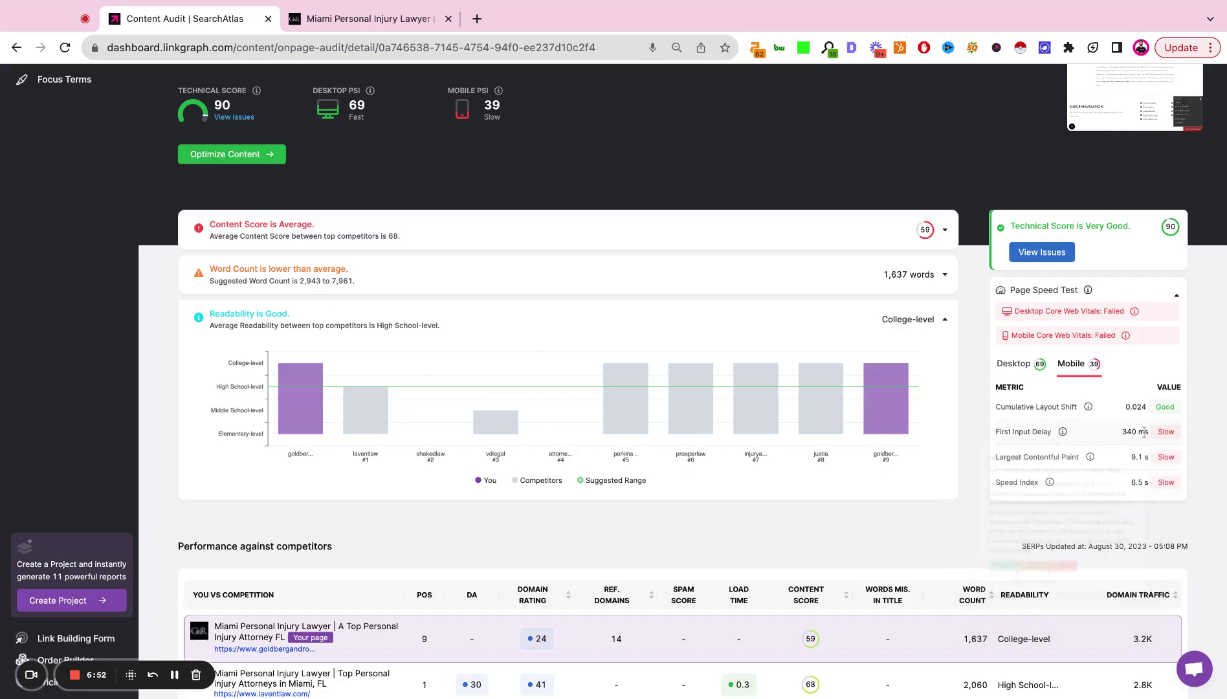
{"action": "mouse_move", "coordinate": [1090, 457]}
{"action": "scroll", "coordinate": [1078, 497], "scroll_direction": "up", "scroll_amount": 5}
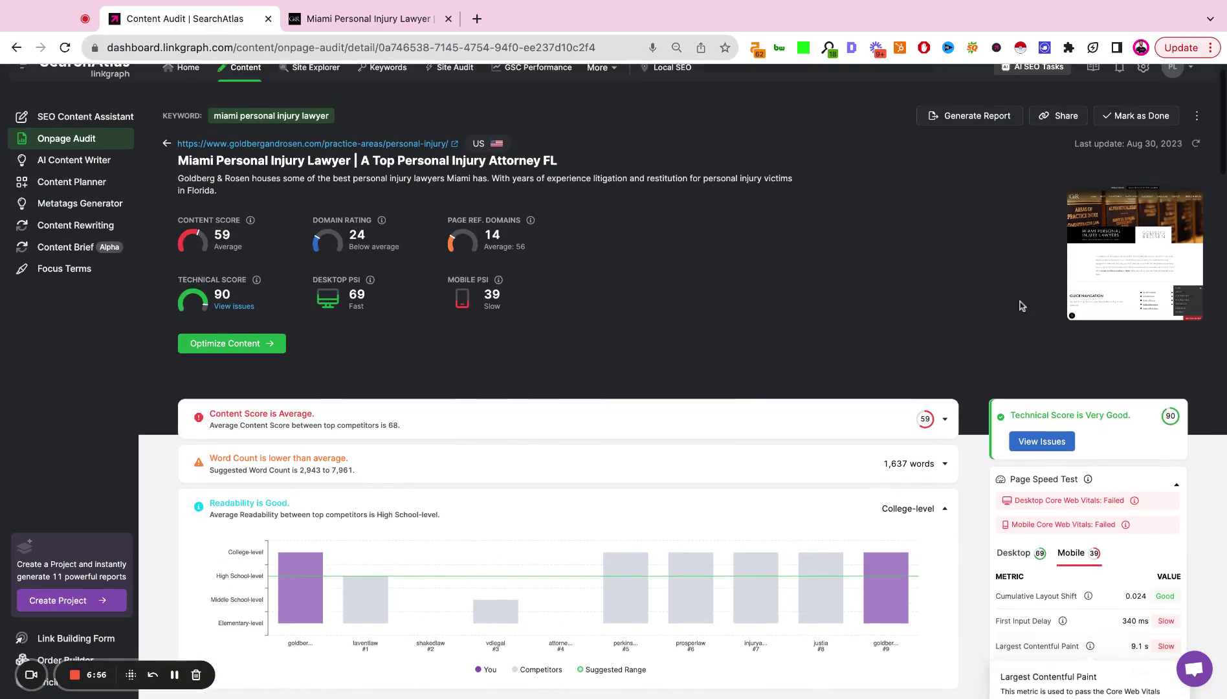
{"action": "left_click", "coordinate": [1025, 444]}
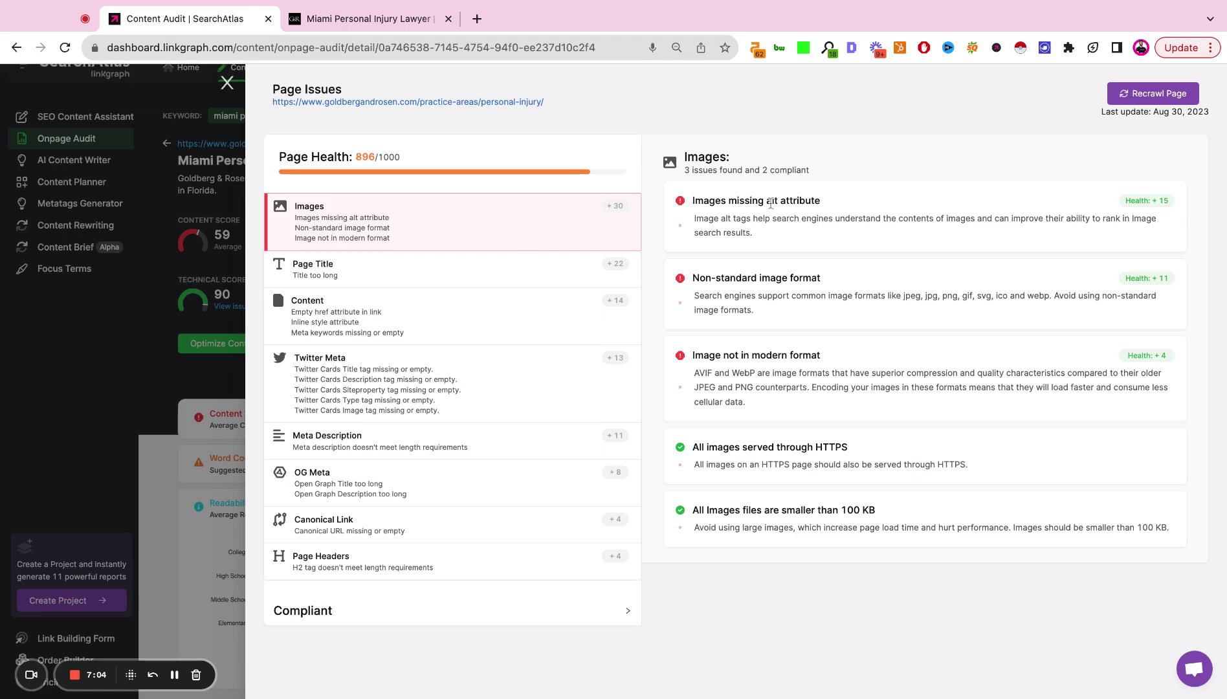
{"action": "left_click", "coordinate": [558, 268]}
{"action": "left_click", "coordinate": [433, 322]}
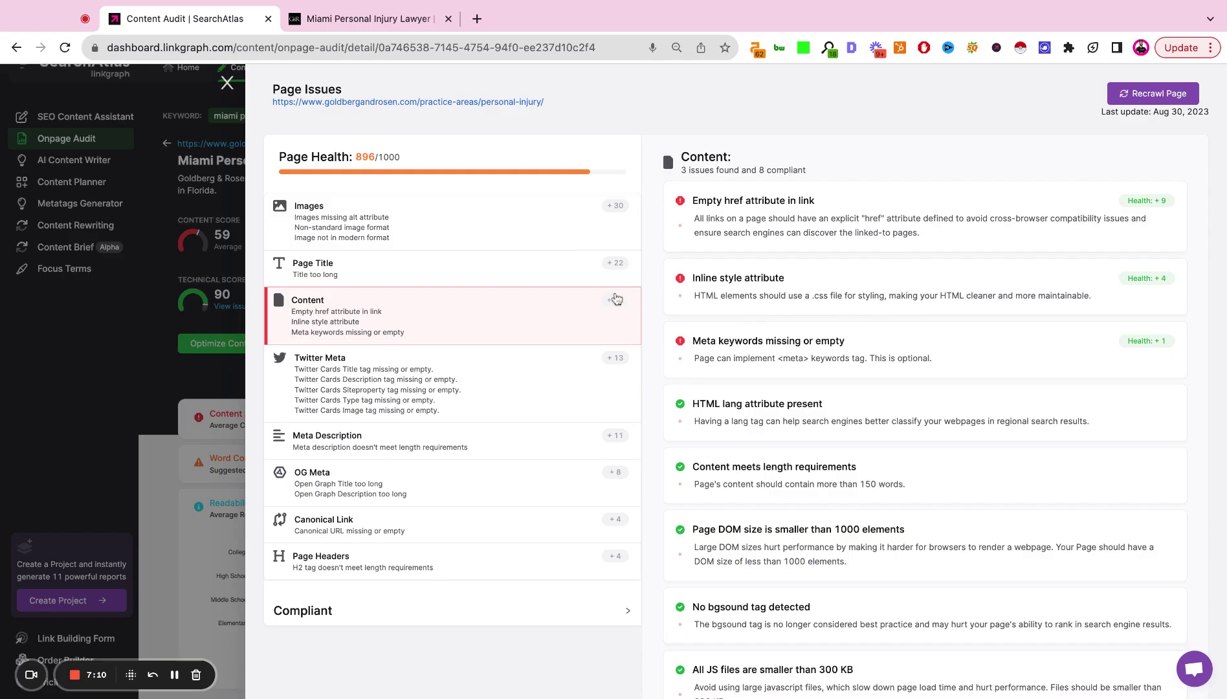
{"action": "left_click", "coordinate": [486, 383]}
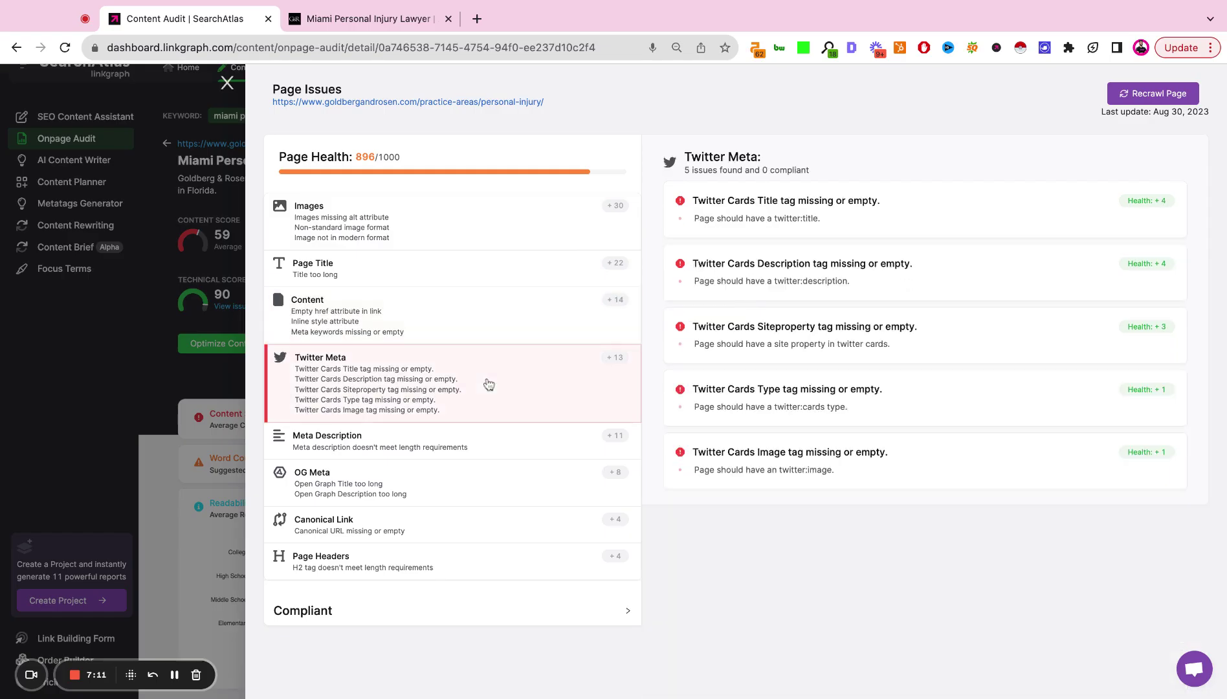
{"action": "left_click", "coordinate": [432, 446]}
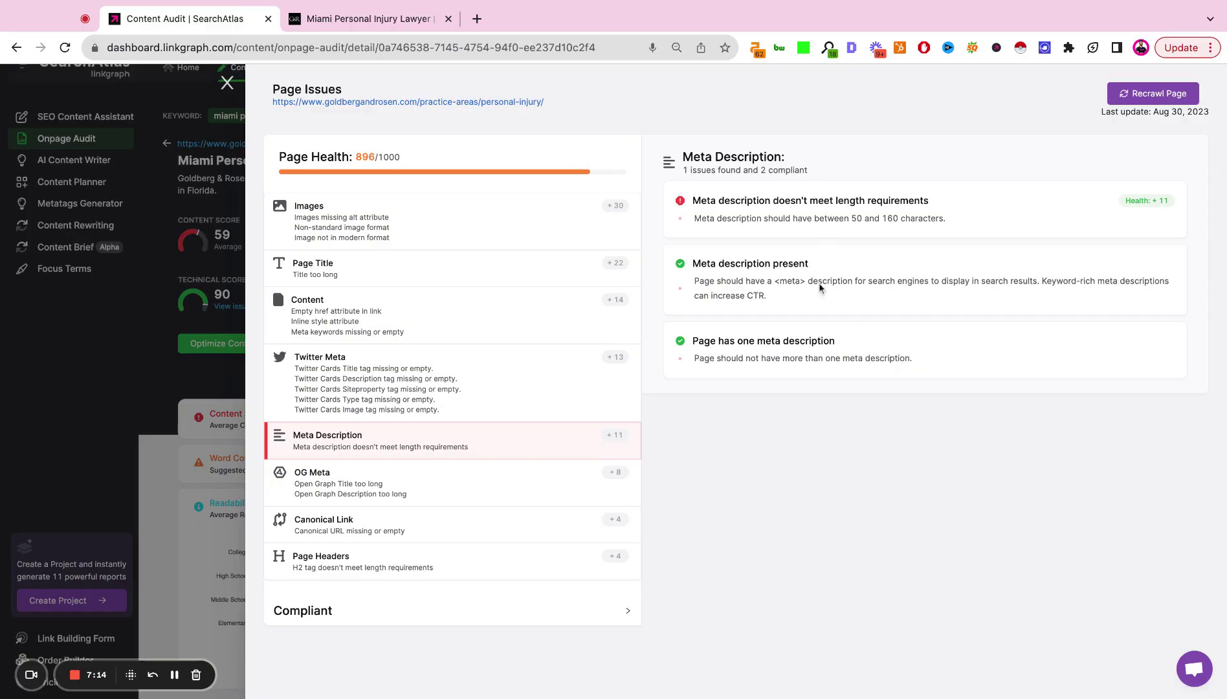
{"action": "left_click", "coordinate": [451, 530]}
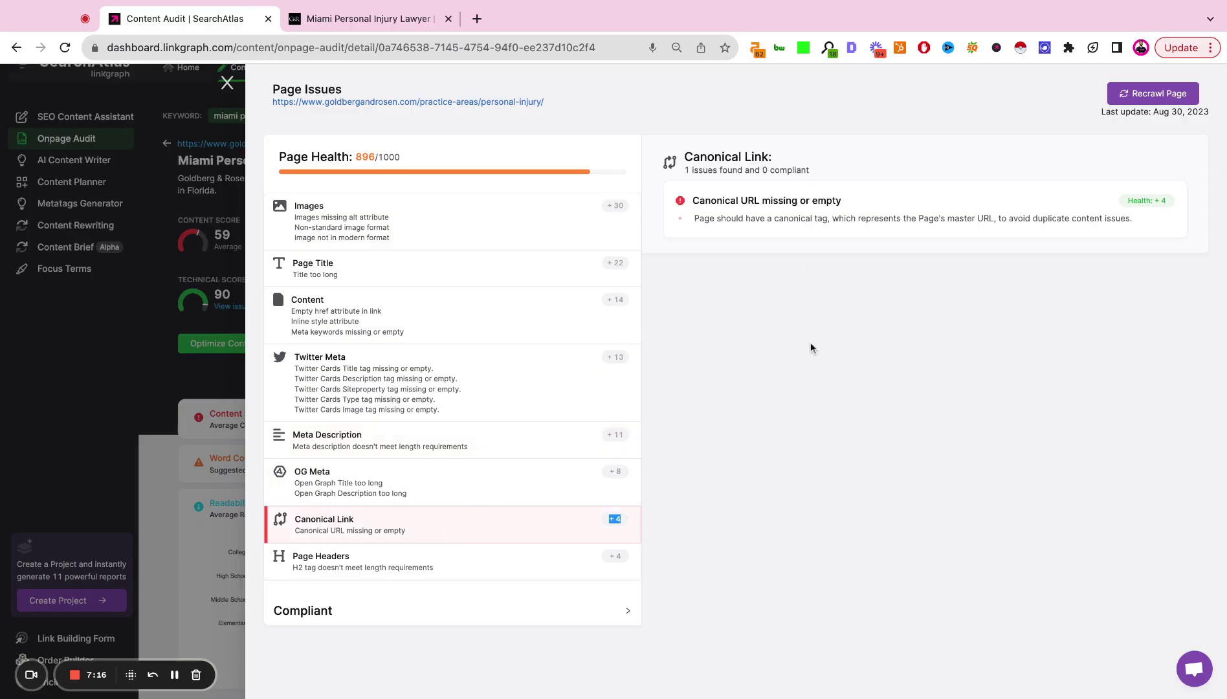
{"action": "left_click", "coordinate": [493, 568]}
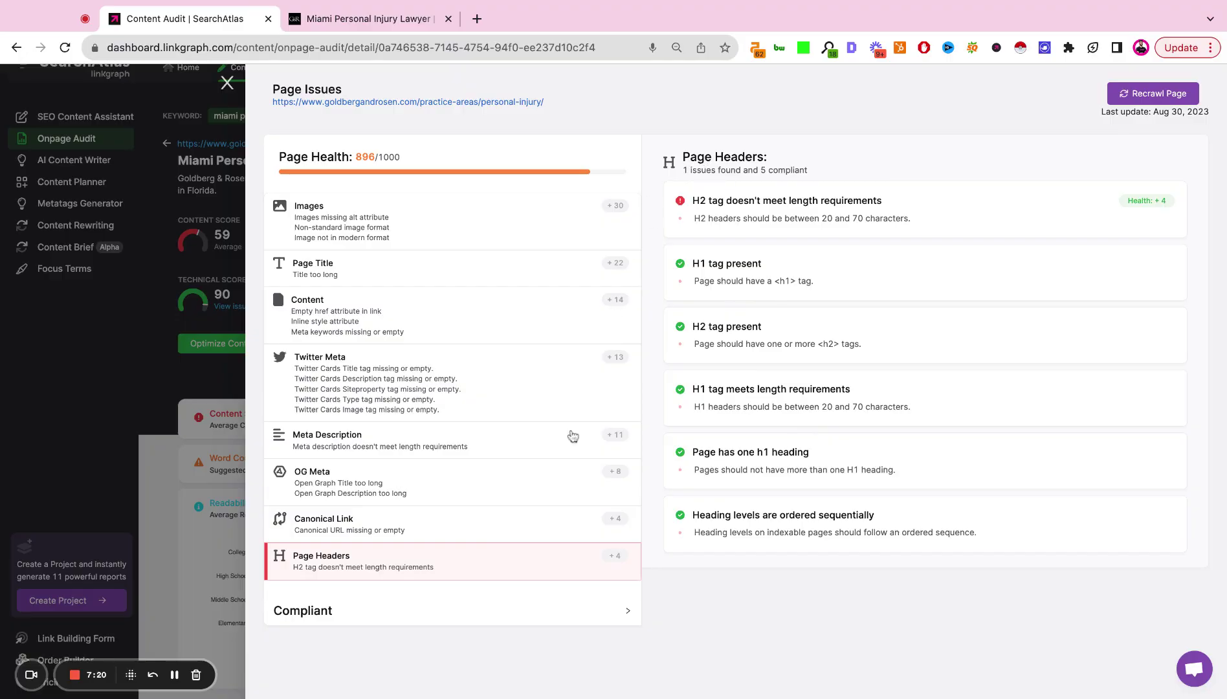
{"action": "left_click", "coordinate": [550, 606]}
{"action": "scroll", "coordinate": [544, 555], "scroll_direction": "down", "scroll_amount": 4}
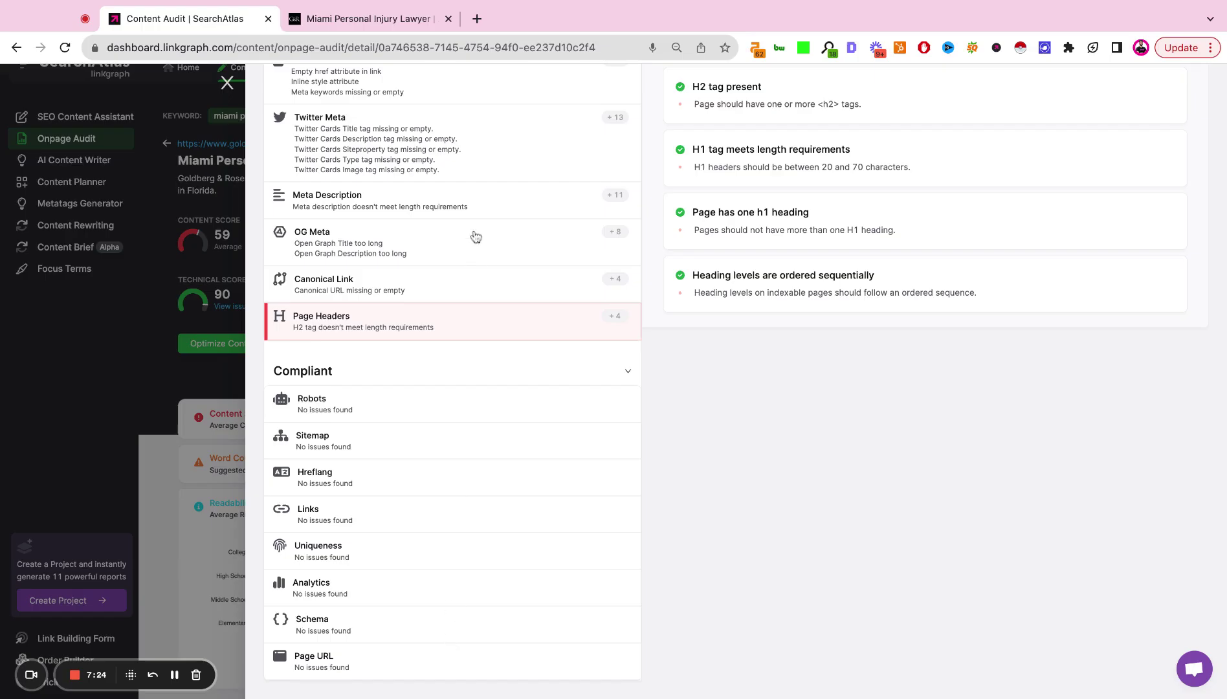
{"action": "scroll", "coordinate": [475, 236], "scroll_direction": "up", "scroll_amount": 4}
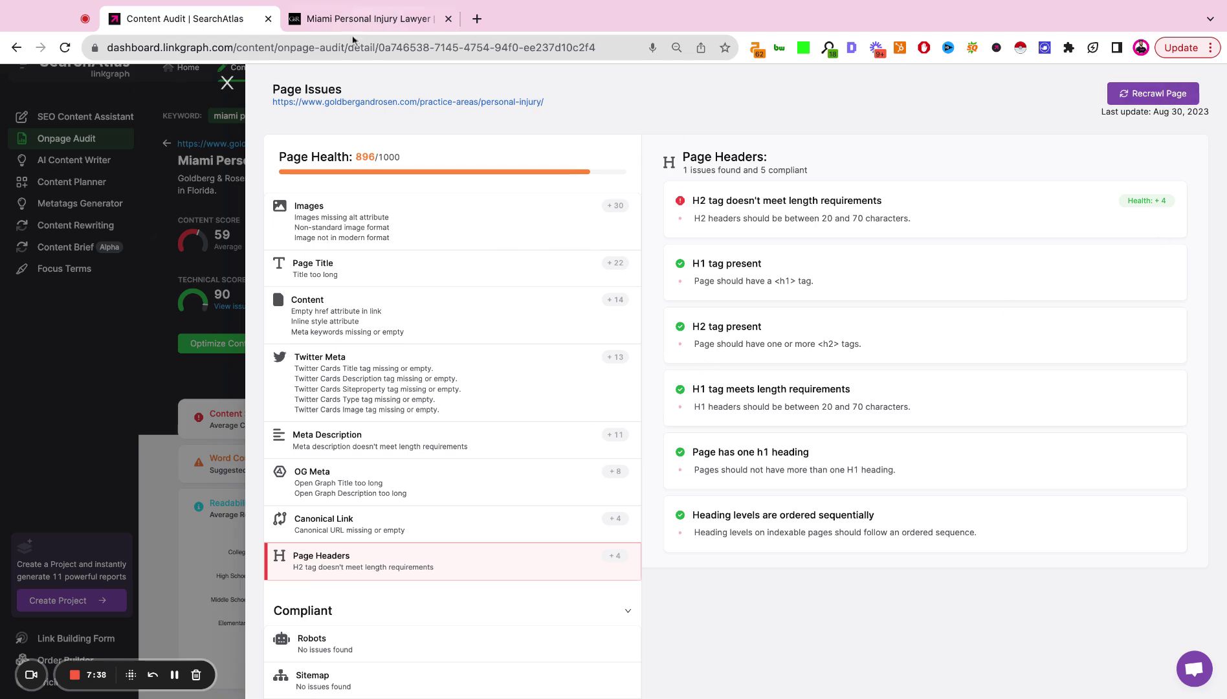
- Close the page issues list and highlight the content score of 59
{"action": "left_click", "coordinate": [227, 84]}
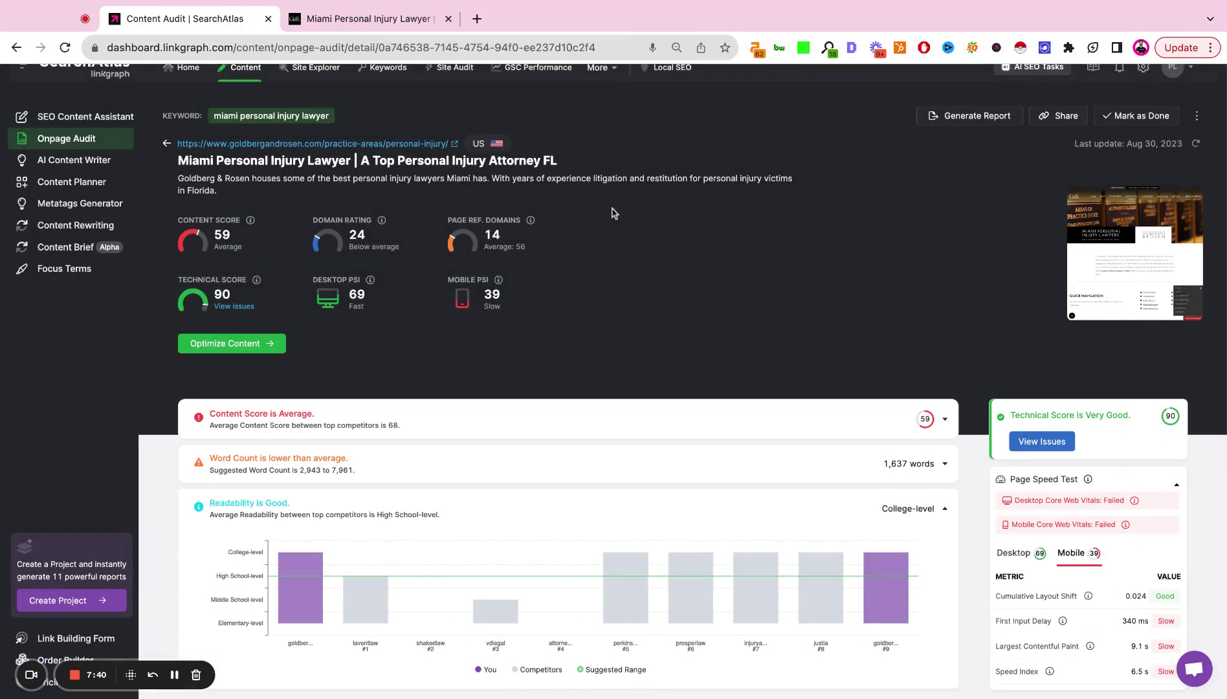
{"action": "scroll", "coordinate": [613, 213], "scroll_direction": "up", "scroll_amount": 1}
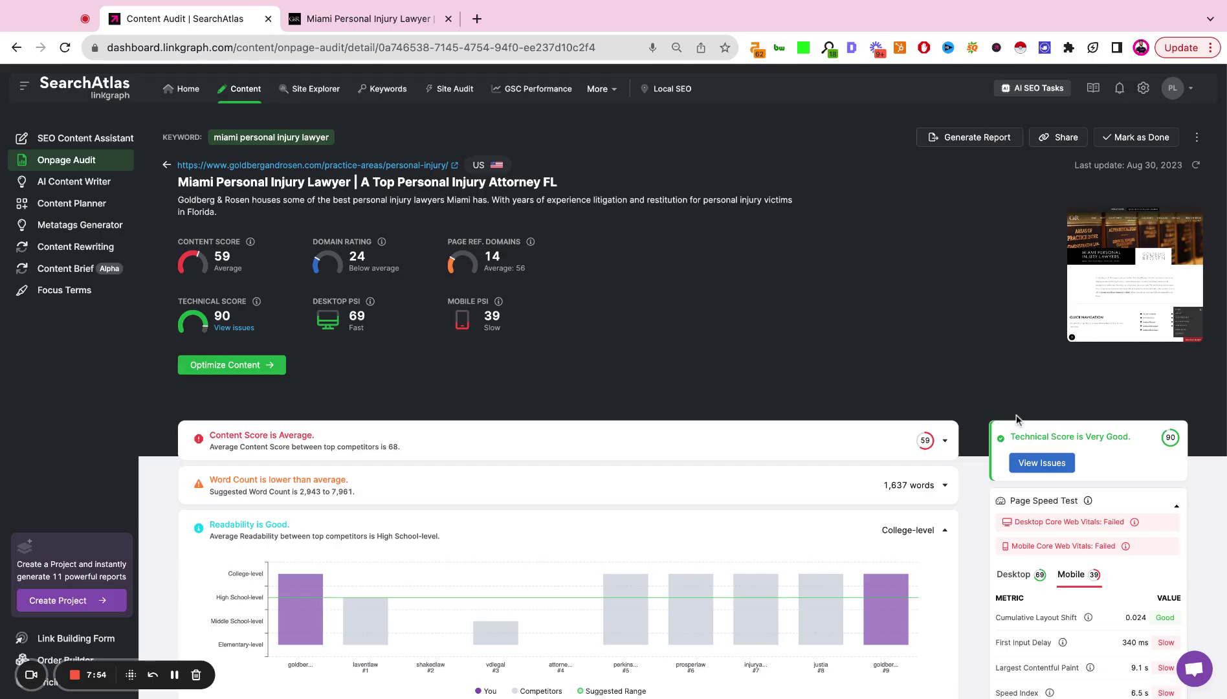
{"action": "scroll", "coordinate": [577, 339], "scroll_direction": "down", "scroll_amount": 1}
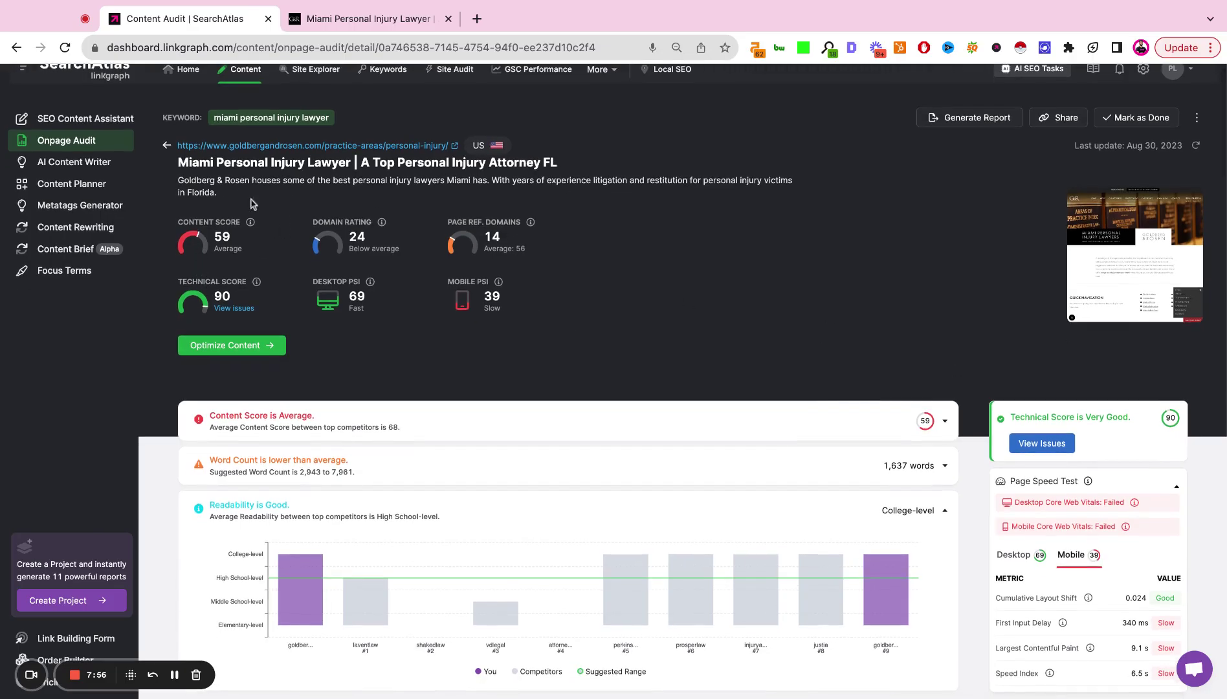
{"action": "left_click_drag", "start_coordinate": [169, 221], "coordinate": [230, 238]}
- Expand the Content Score competitor comparison chart and launch Optimize Content for the page
{"action": "left_click", "coordinate": [412, 427]}
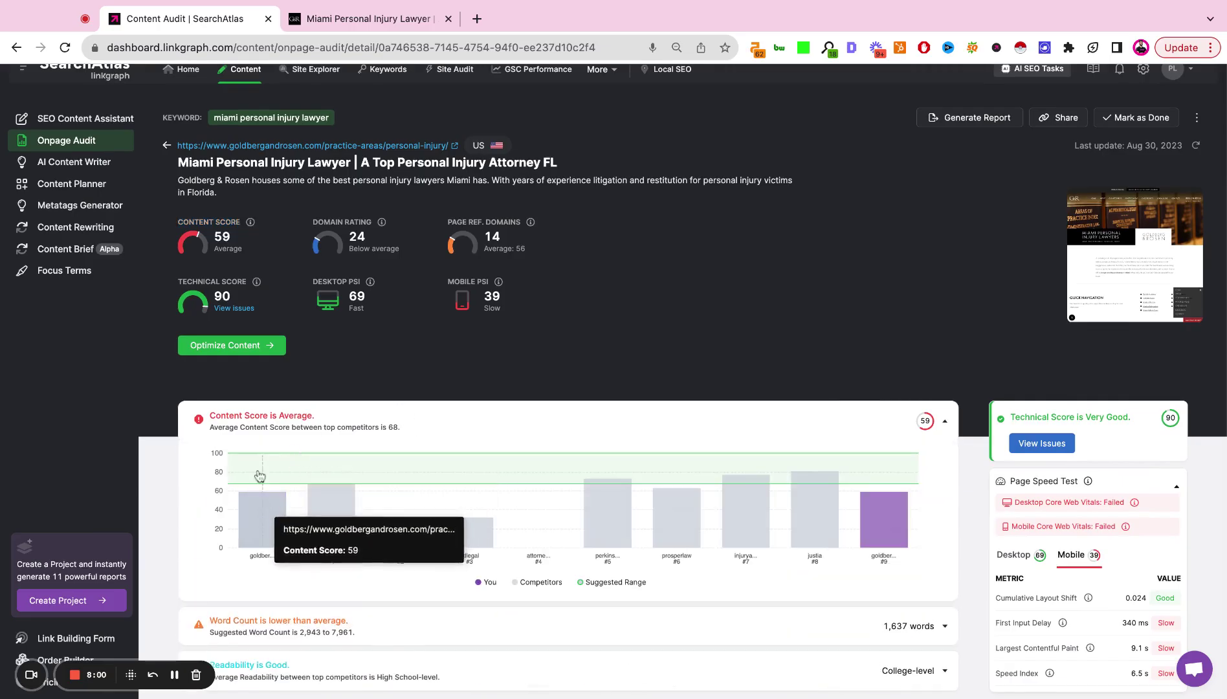
{"action": "scroll", "coordinate": [277, 260], "scroll_direction": "up", "scroll_amount": 1}
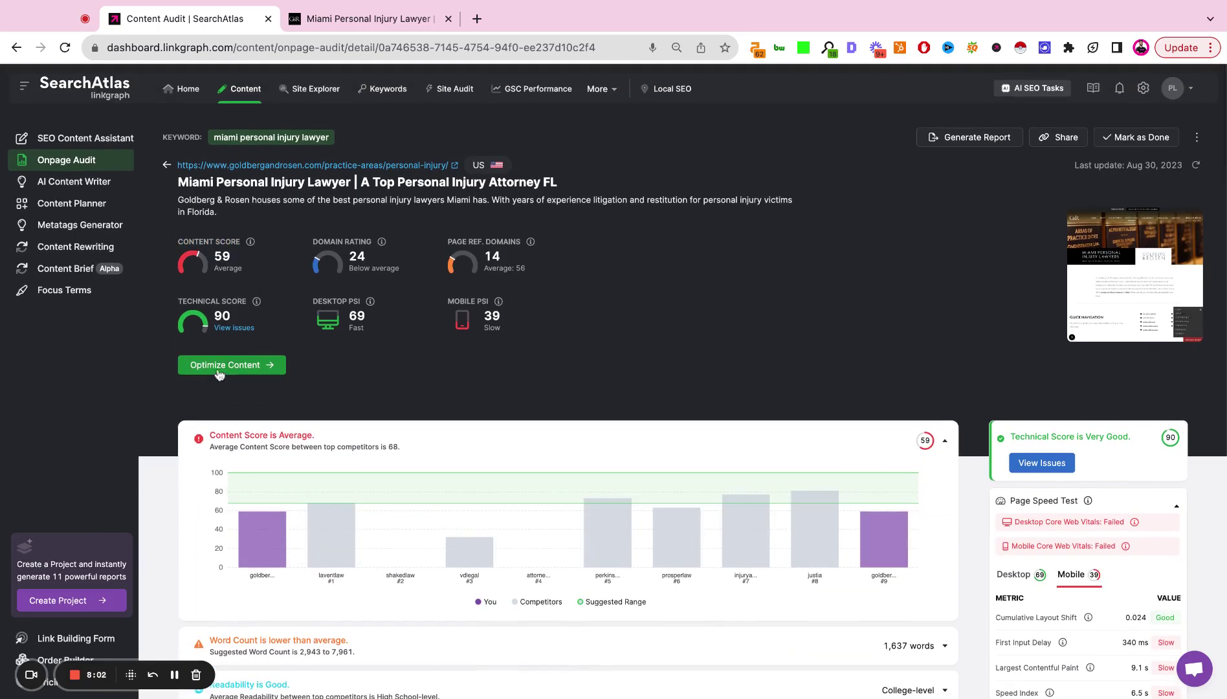
{"action": "left_click", "coordinate": [216, 367]}
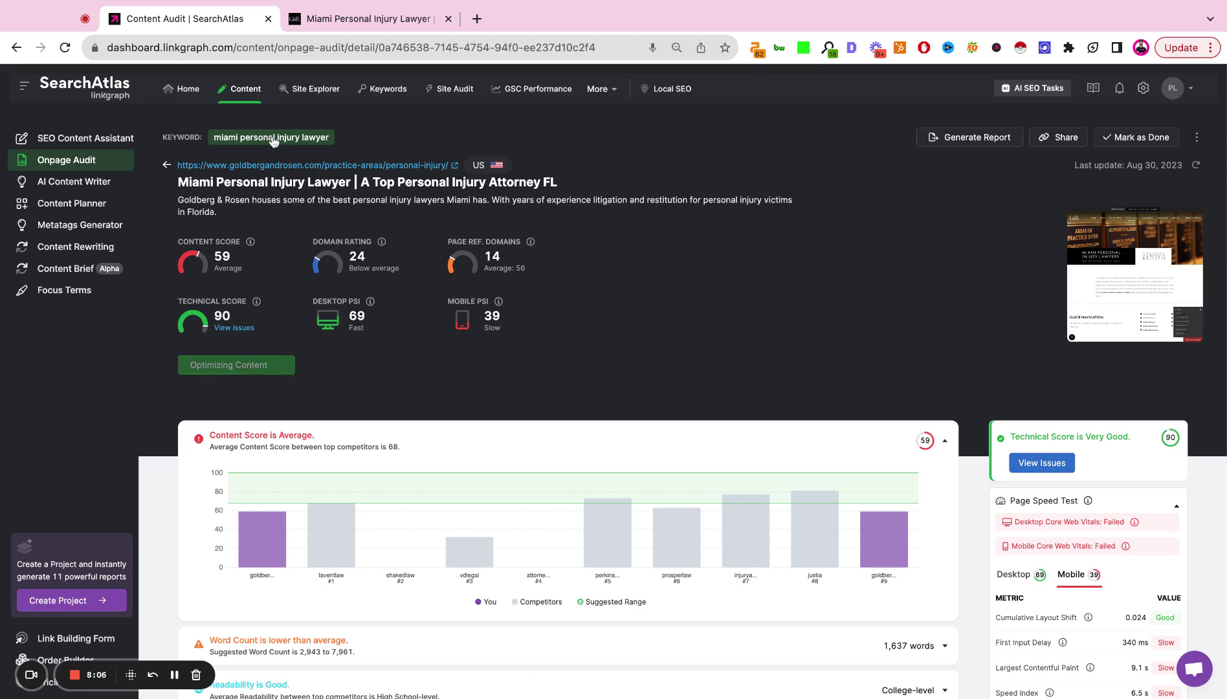